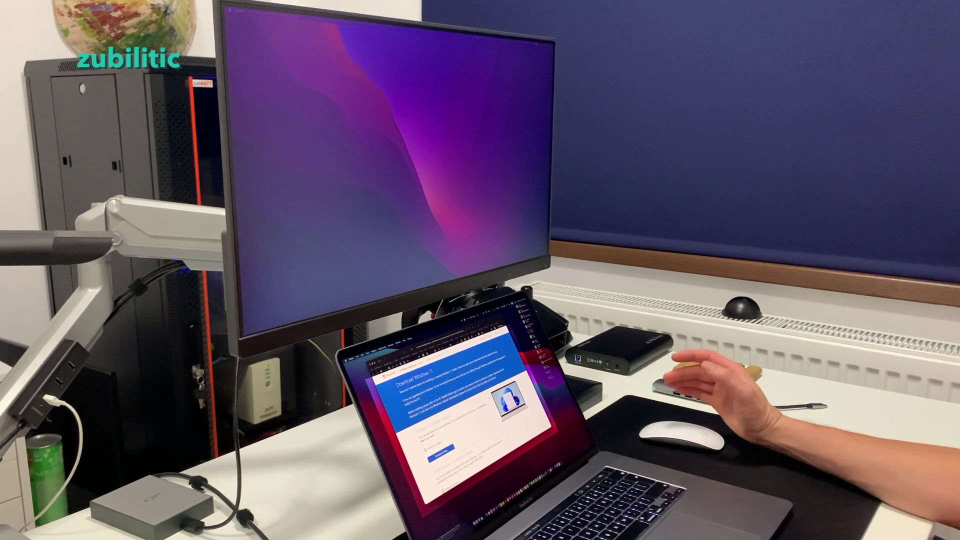
Scroll to the 64-bit English International download, then bring up VMware Fusion's virtual machine library.
scroll(460, 415, "down", 10)
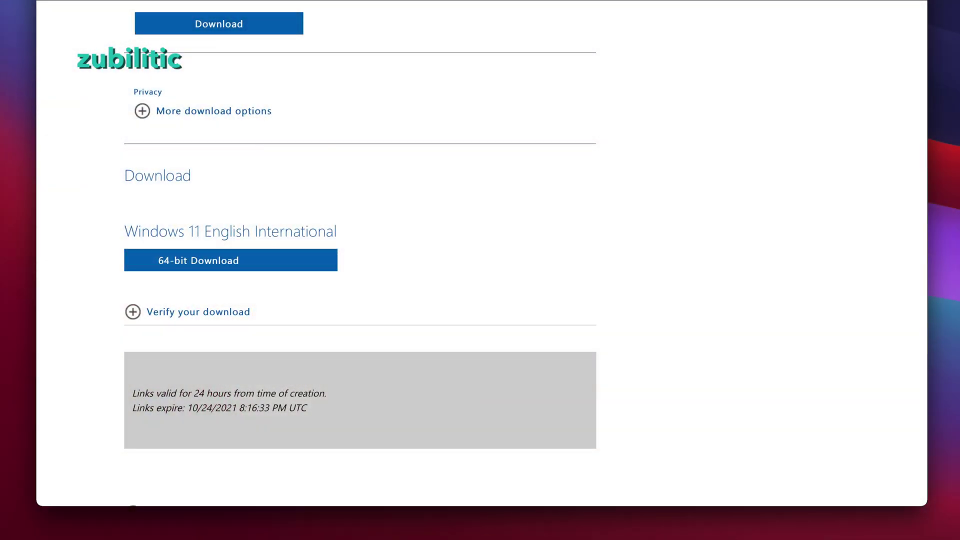
left_click(773, 531)
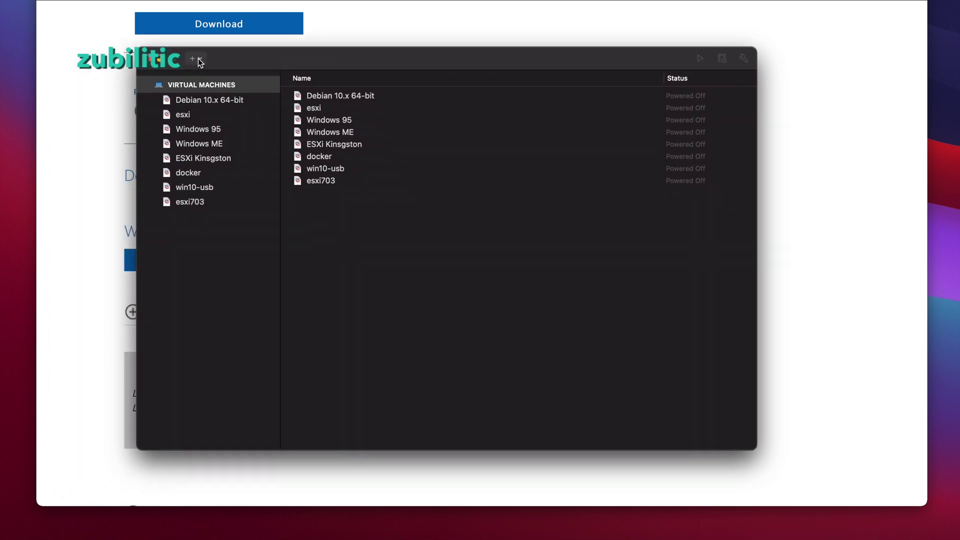
Start a new virtual machine from the Windows 11 English International ISO image.
left_click(196, 58)
left_click(216, 77)
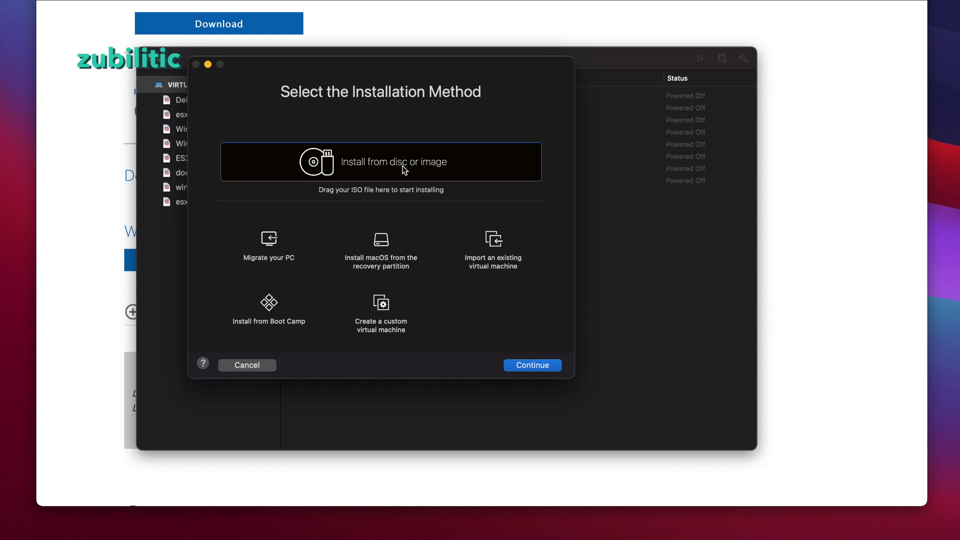
left_click(404, 170)
double_click(76, 149)
left_click(104, 152)
key("Return")
Choose Windows 10 and later x64 as the guest OS with UEFI Secure Boot enabled.
left_click(541, 364)
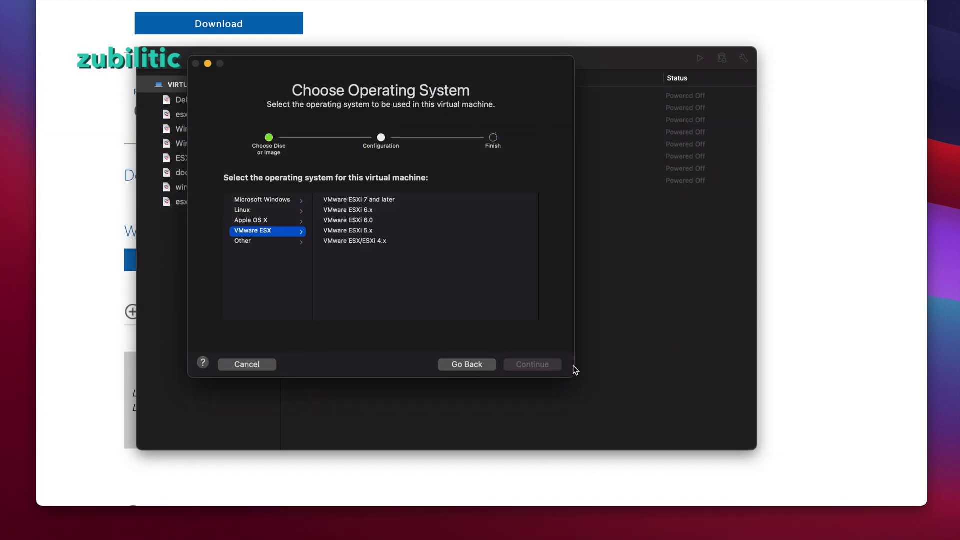
left_click(263, 200)
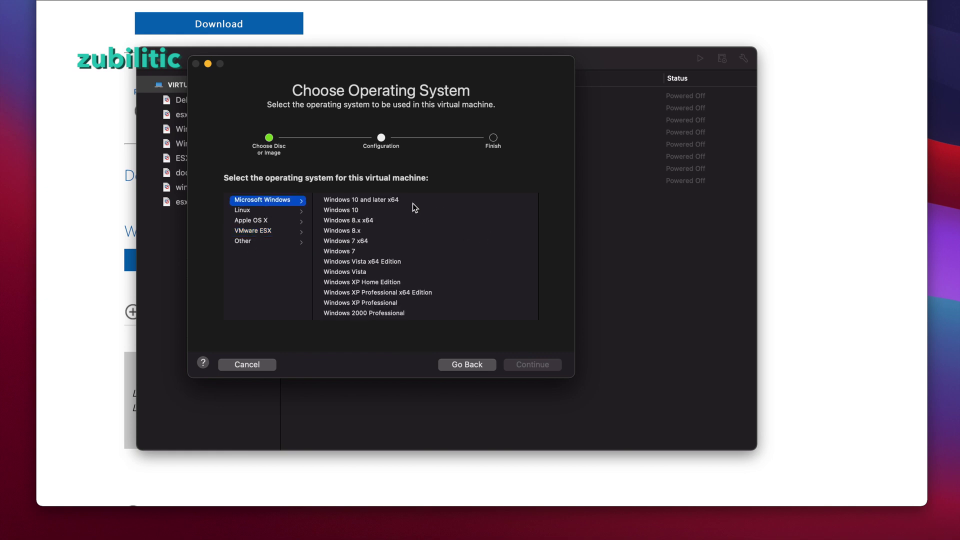
left_click(386, 200)
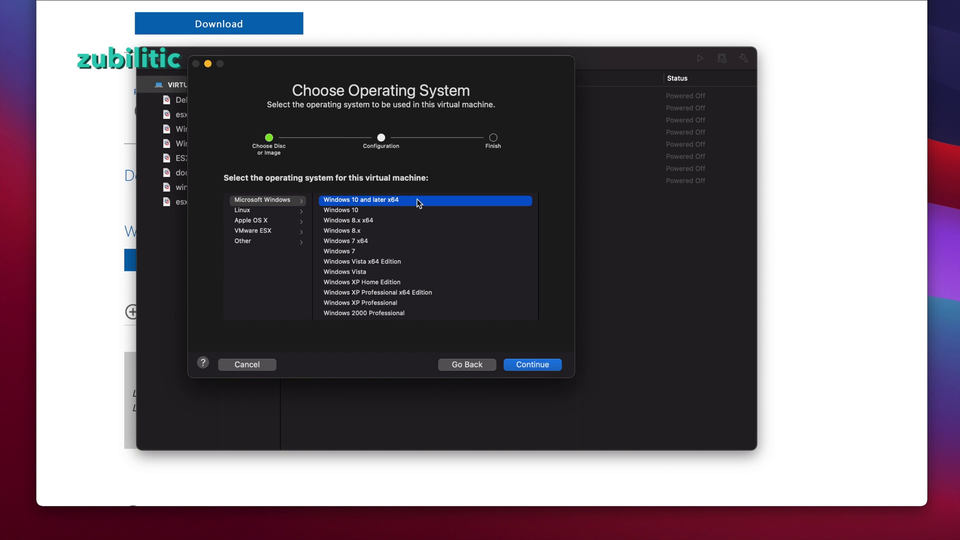
left_click(539, 366)
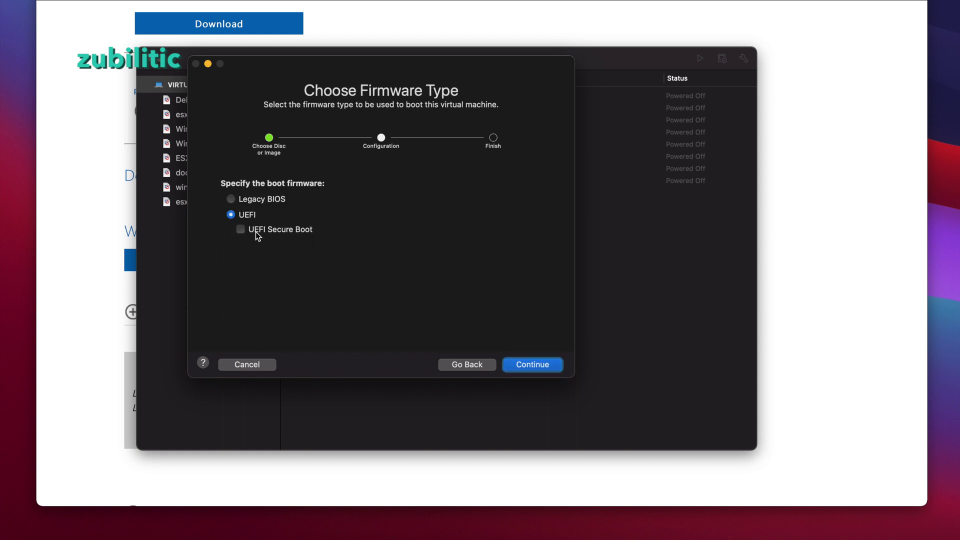
left_click(257, 233)
left_click(535, 367)
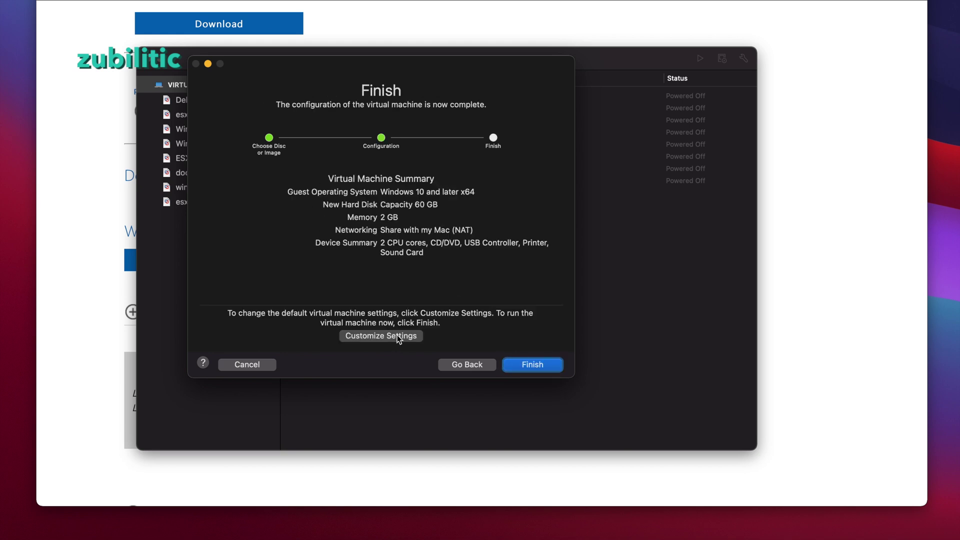
Choose to customise settings and save the virtual machine as win11.
left_click(411, 342)
type("win11")
left_click(589, 337)
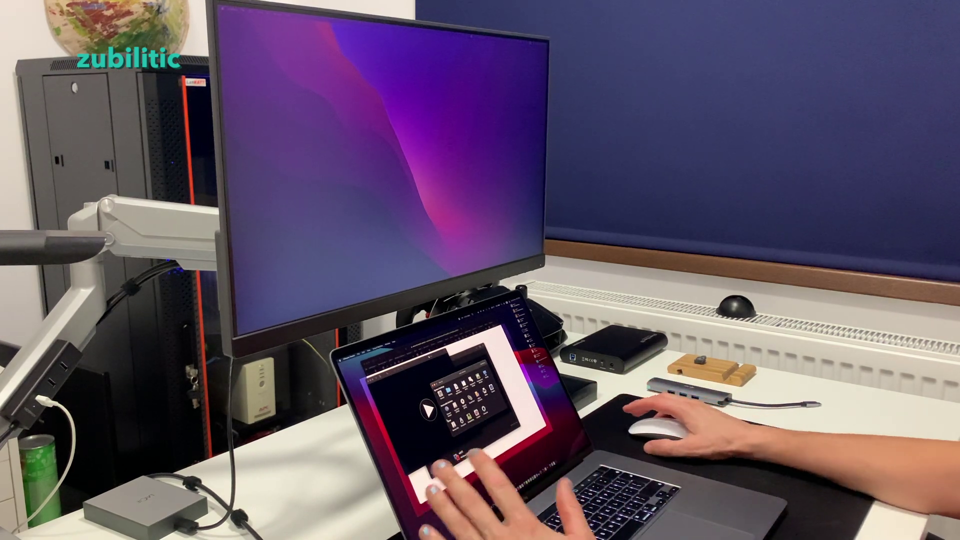
Give win11 6 processor cores and 10240 MB of memory.
left_click(452, 388)
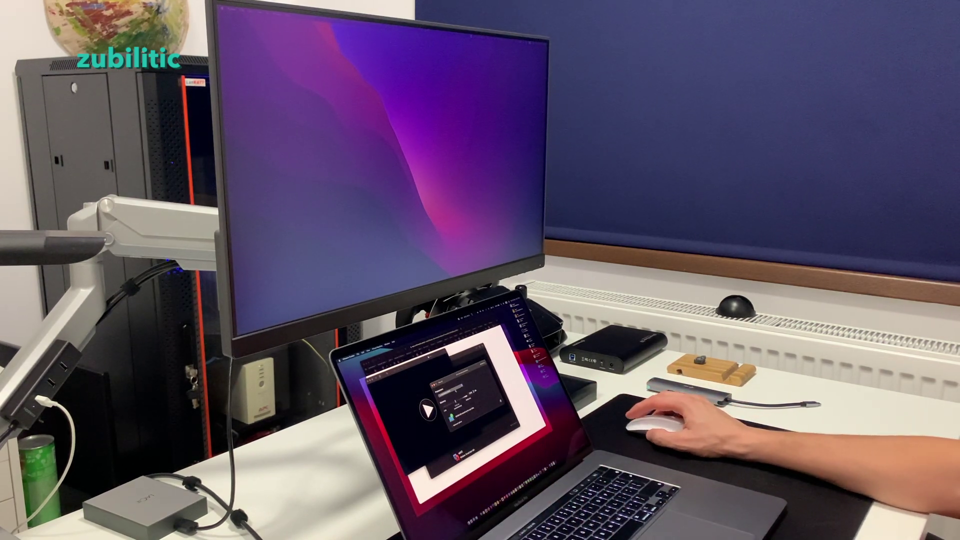
left_click(444, 392)
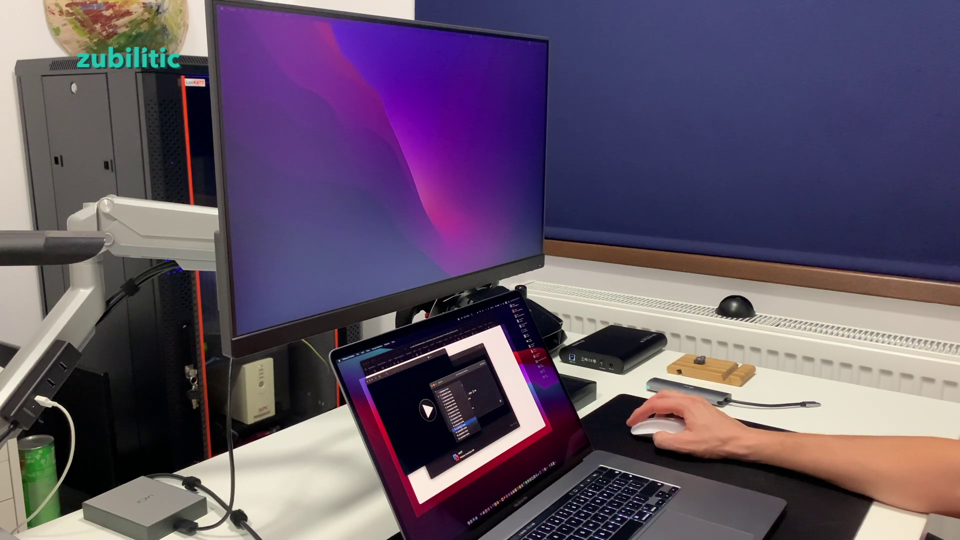
left_click(457, 399)
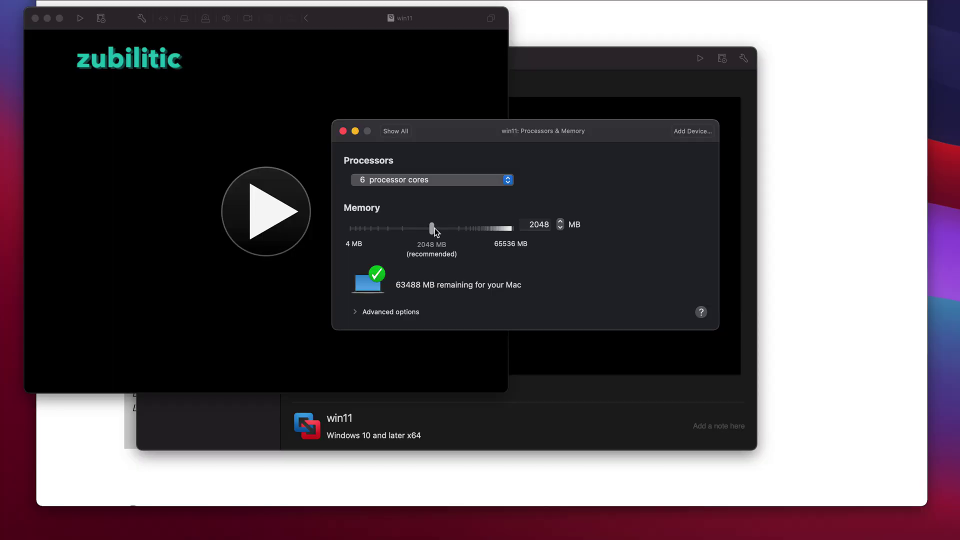
left_click_drag(434, 228, 490, 230)
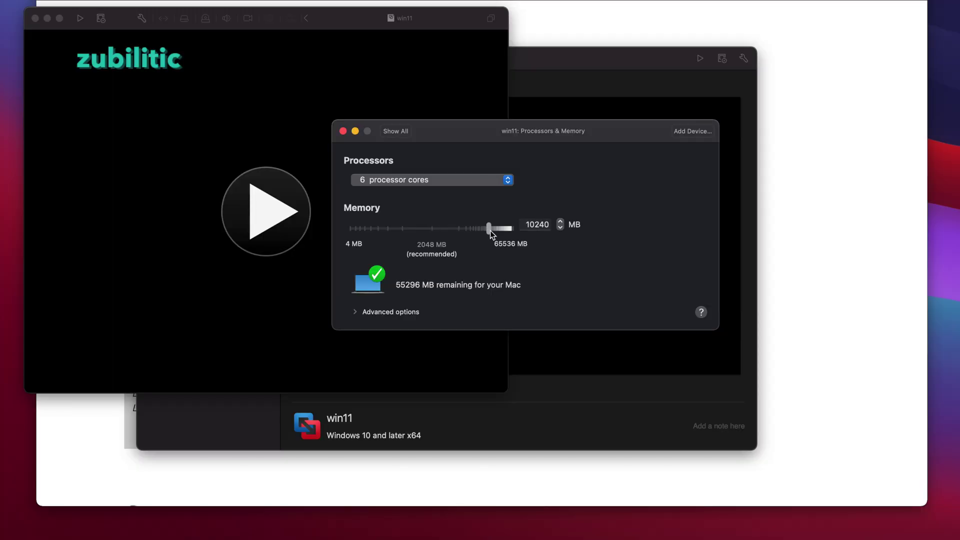
left_click(356, 311)
left_click(395, 131)
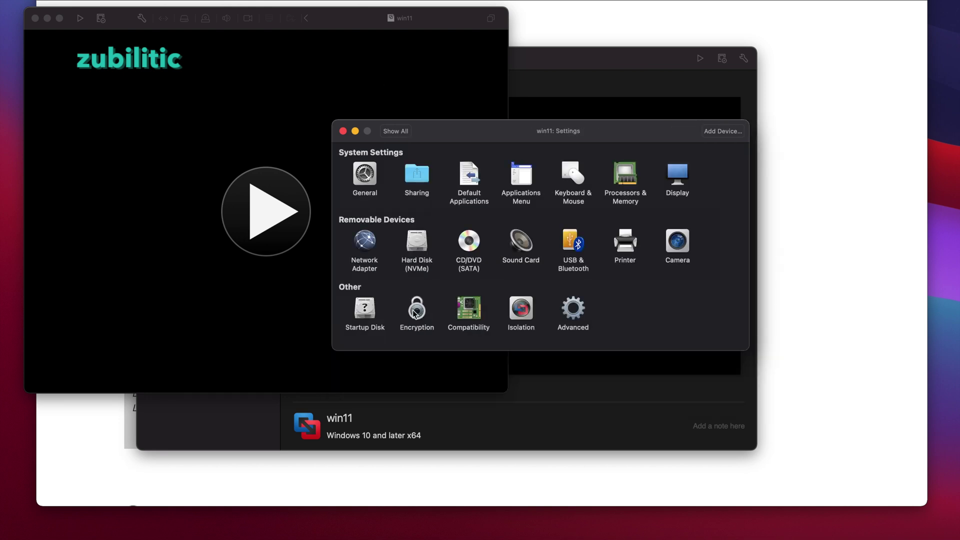
Enable password-protected encryption, then pick Trusted Platform Module in the Add Device chooser.
left_click(416, 310)
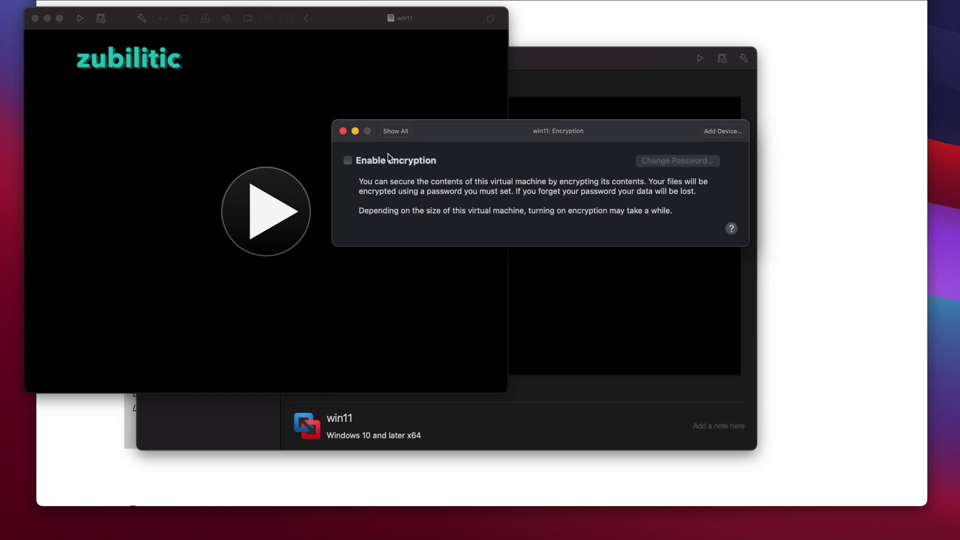
left_click(388, 155)
type("password")
key("Tab")
type("password")
key("Return")
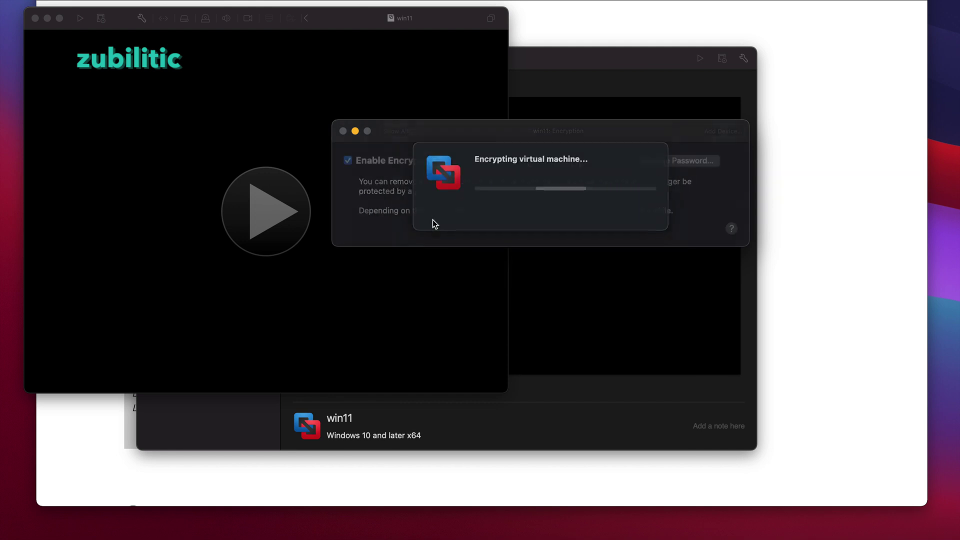
key("Return")
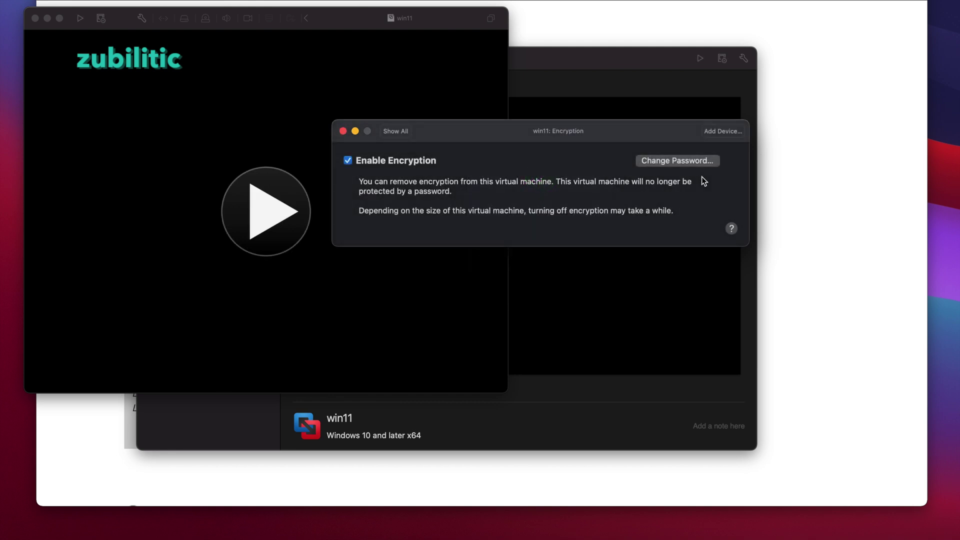
left_click(727, 131)
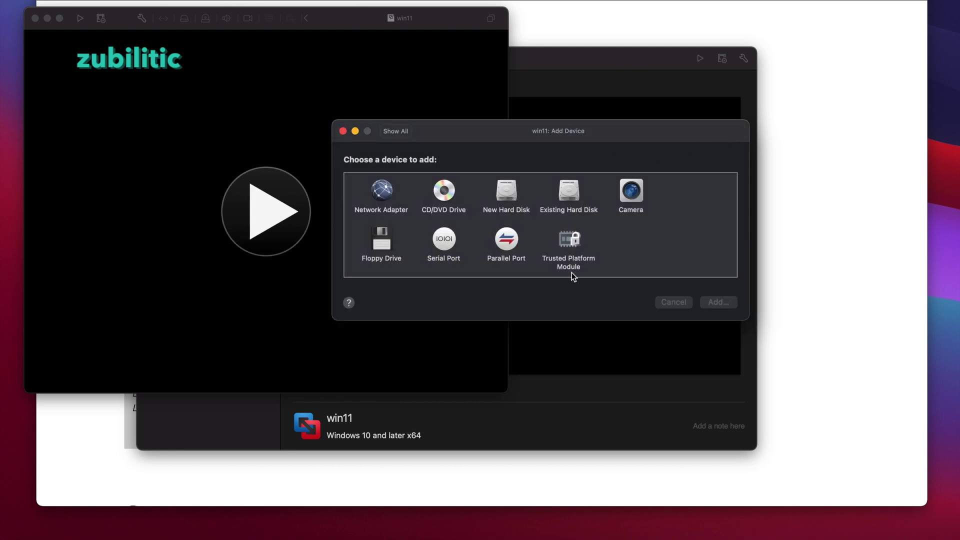
left_click(571, 242)
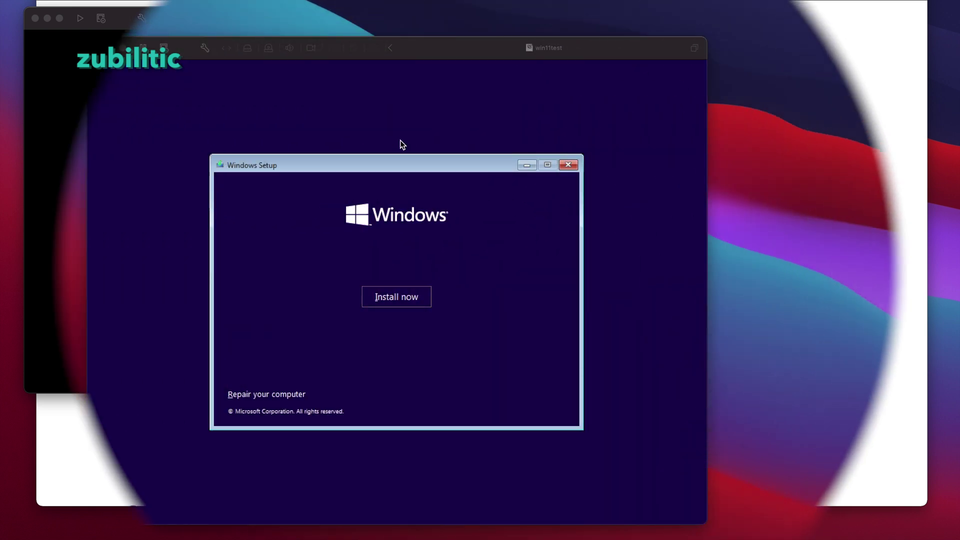
Add the Trusted Platform Module, continuing without a product key with Windows 11 Pro chosen.
left_click(397, 299)
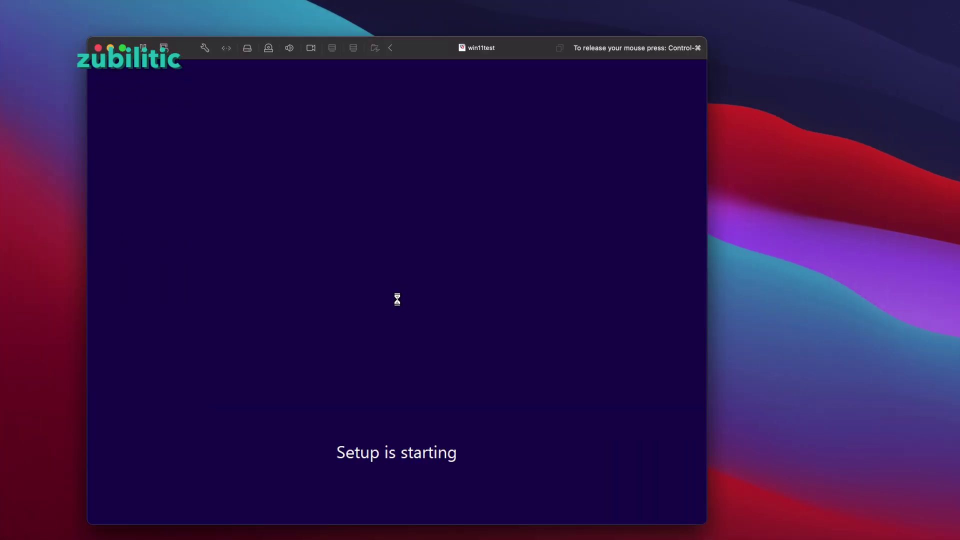
left_click(466, 399)
left_click(310, 269)
left_click(541, 395)
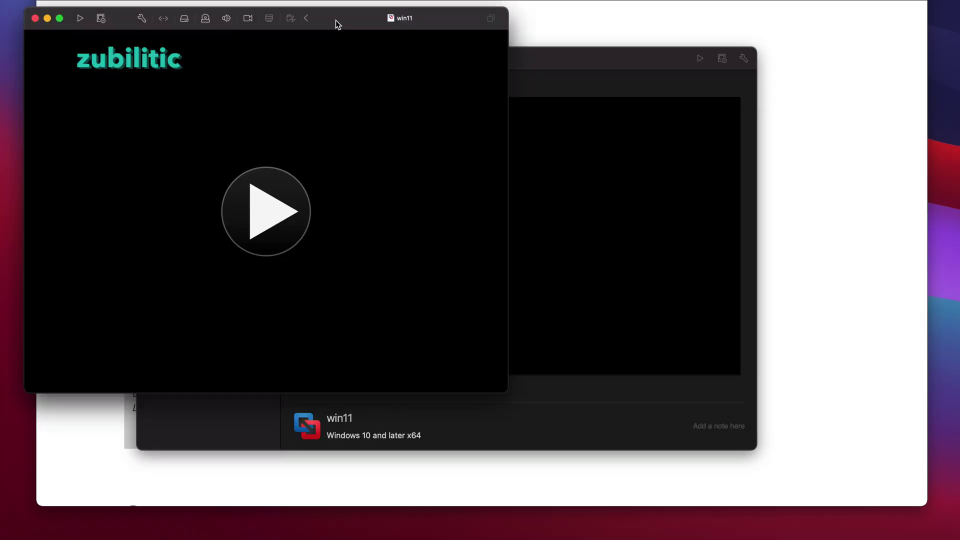
Start win11 and press a key to boot from the Windows 11 installation disc.
left_click_drag(335, 20, 357, 30)
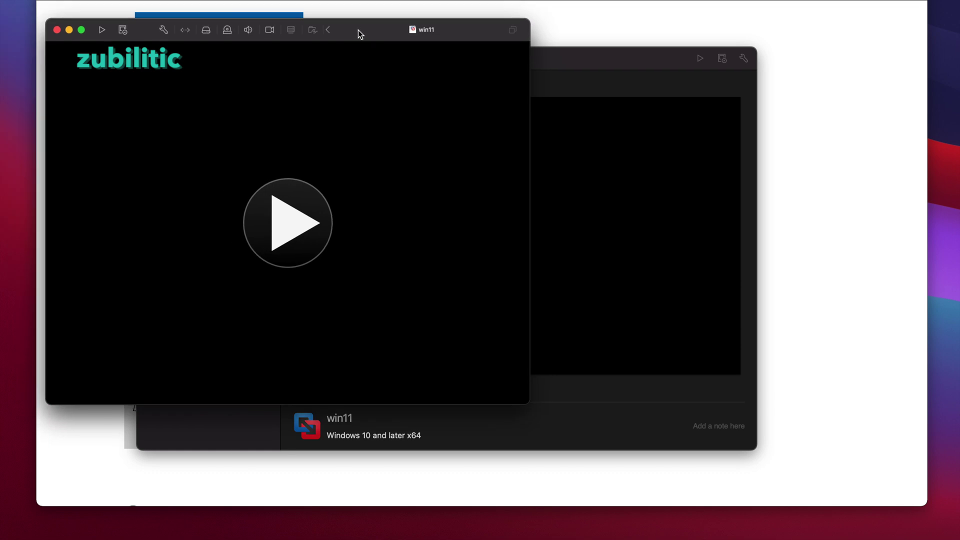
left_click(102, 31)
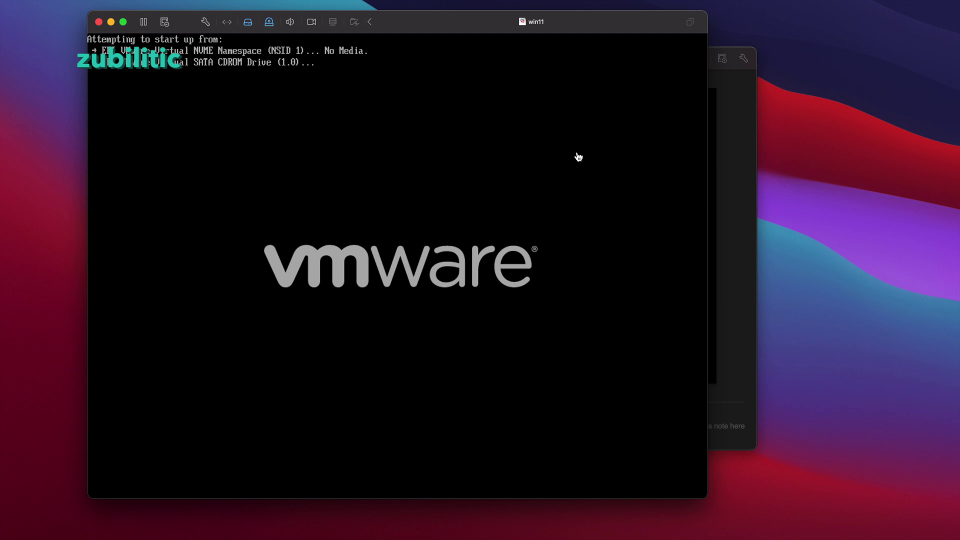
left_click(578, 157)
key("Return")
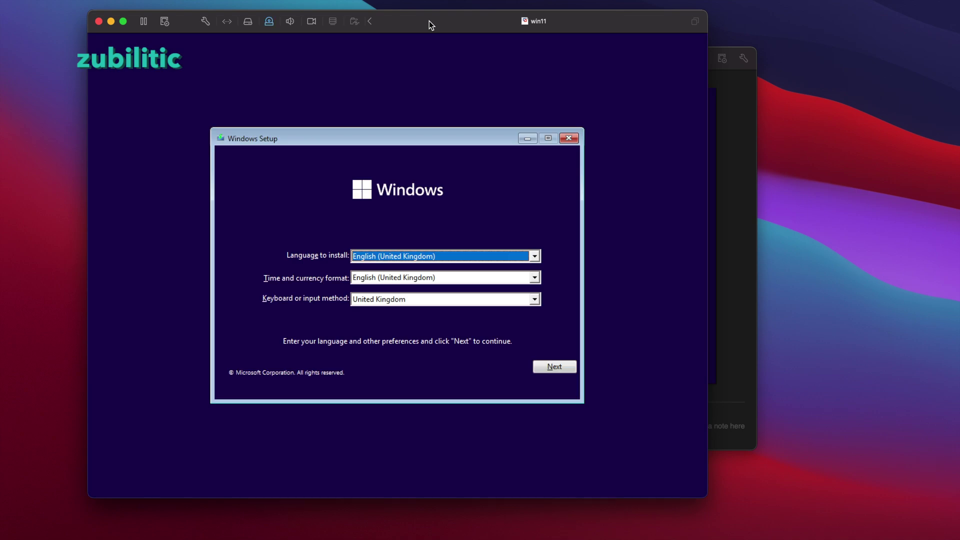
Accept the language and format choices, start the installation and skip the product key.
left_click(440, 278)
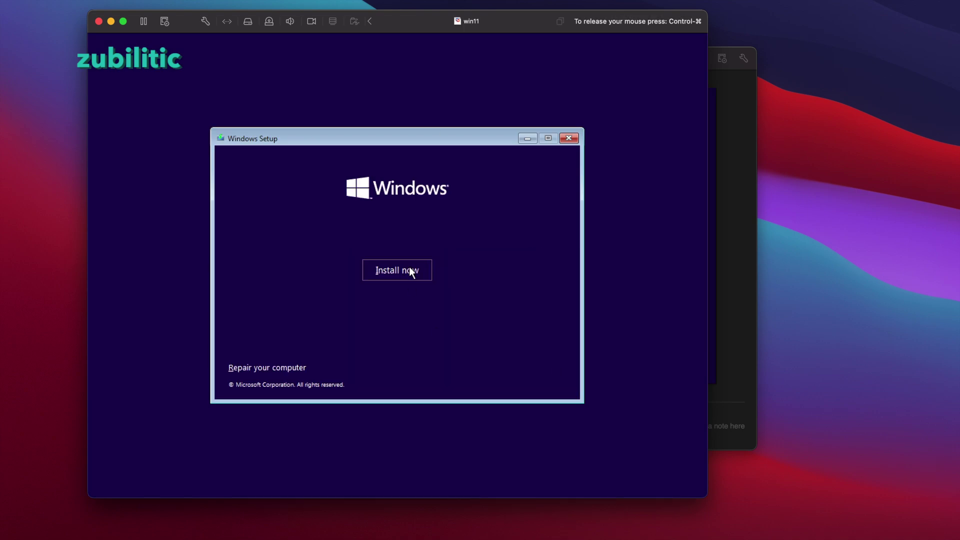
left_click(411, 271)
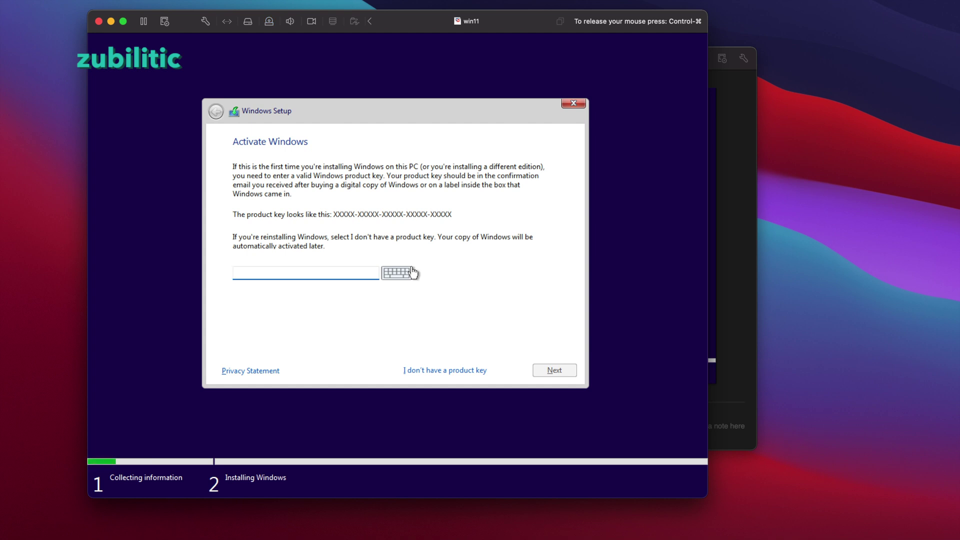
left_click(437, 371)
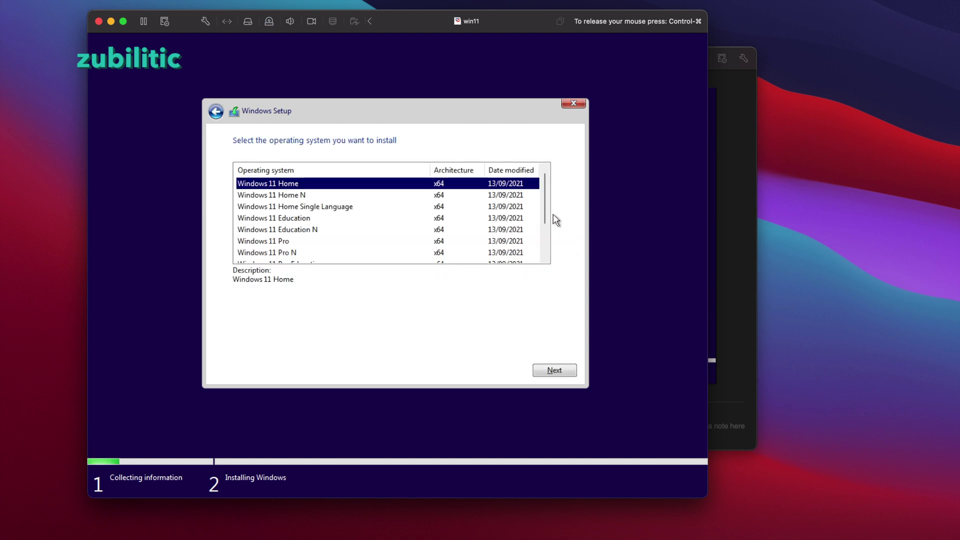
left_click_drag(545, 198, 547, 227)
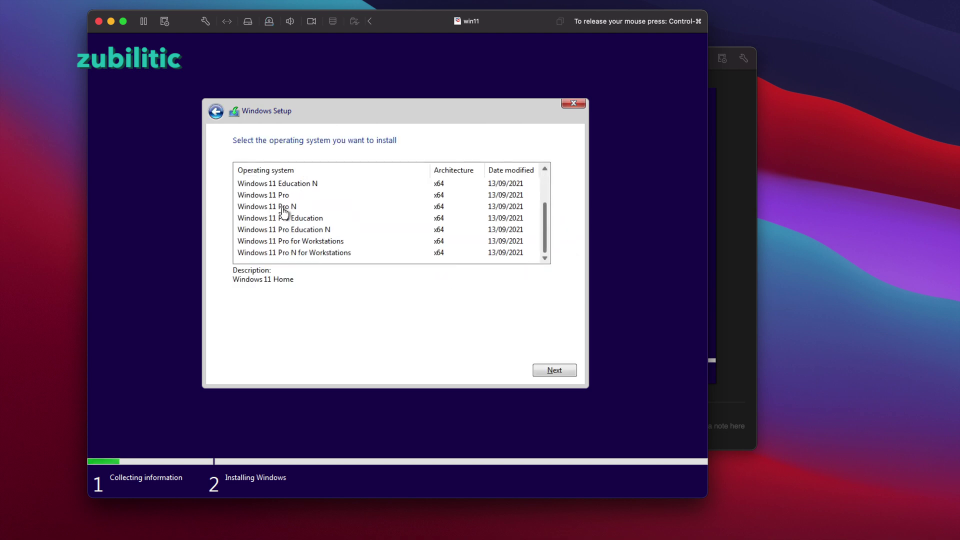
Choose Windows 11 Pro, accept the licence terms and select a Custom installation.
left_click(295, 196)
left_click(555, 370)
left_click(236, 346)
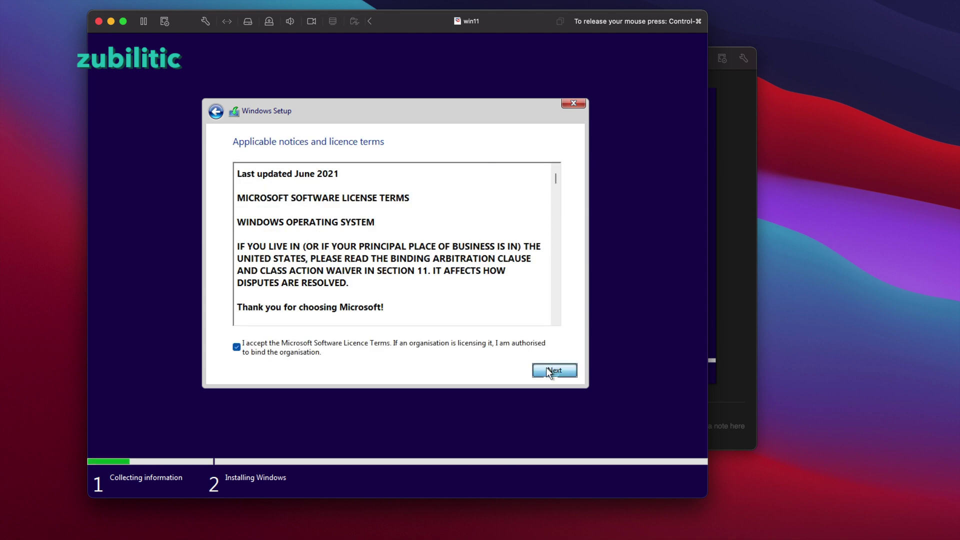
left_click(548, 369)
left_click(350, 252)
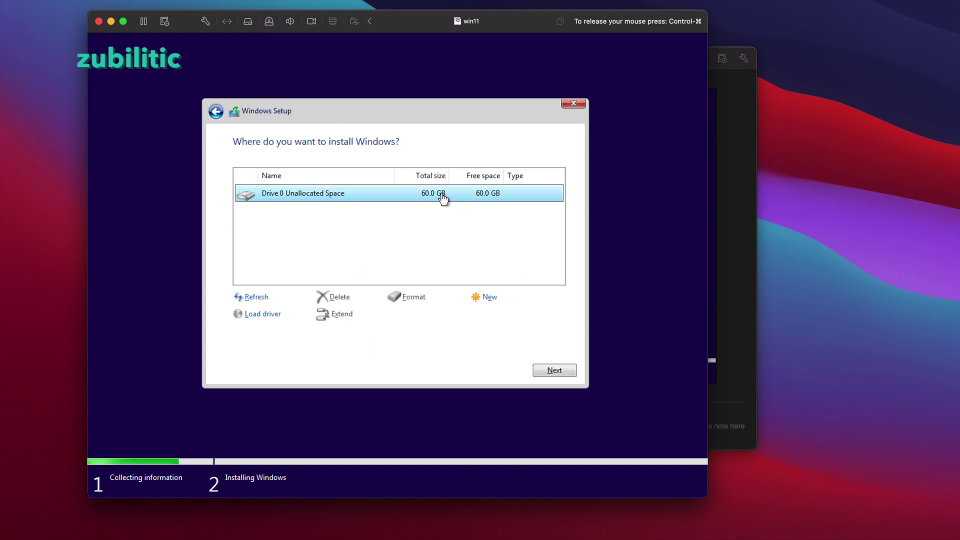
Create a new partition on the 60 GB Drive 0 and install Windows onto Partition 3.
left_click(488, 298)
left_click(505, 313)
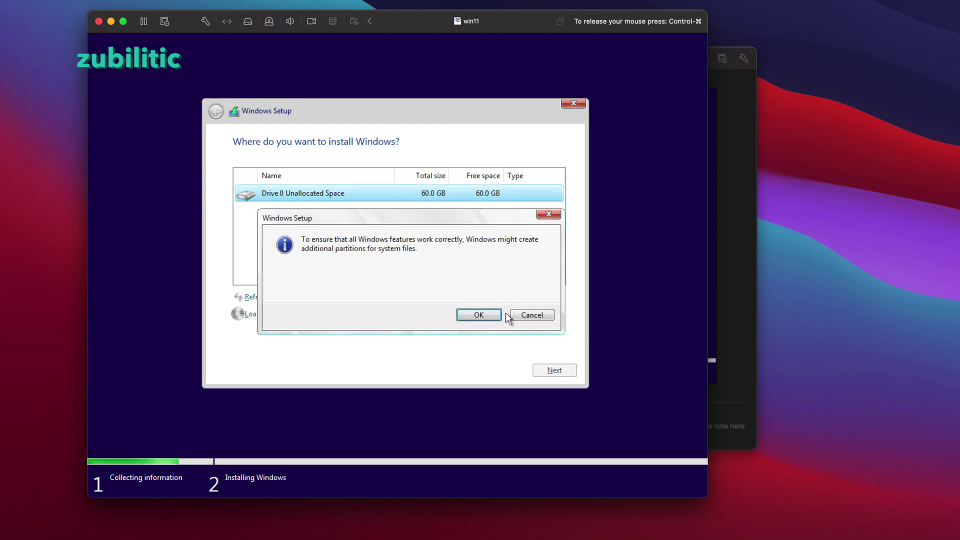
left_click(478, 316)
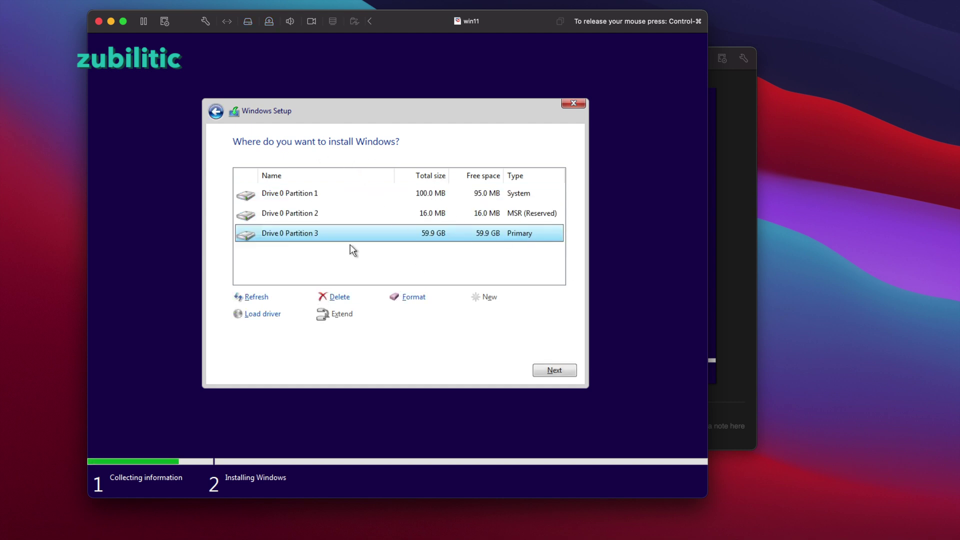
left_click(564, 371)
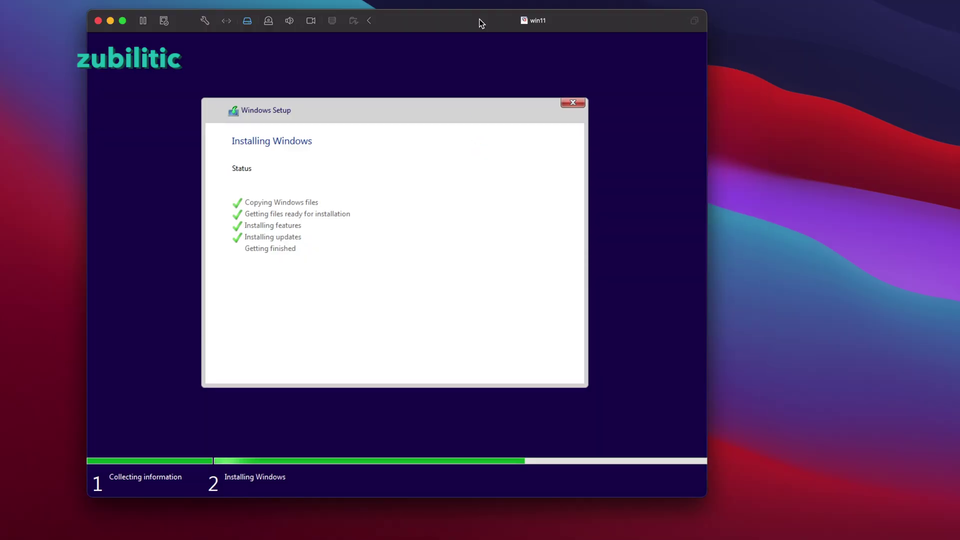
Restart Windows immediately to continue to first-run setup.
left_click(554, 374)
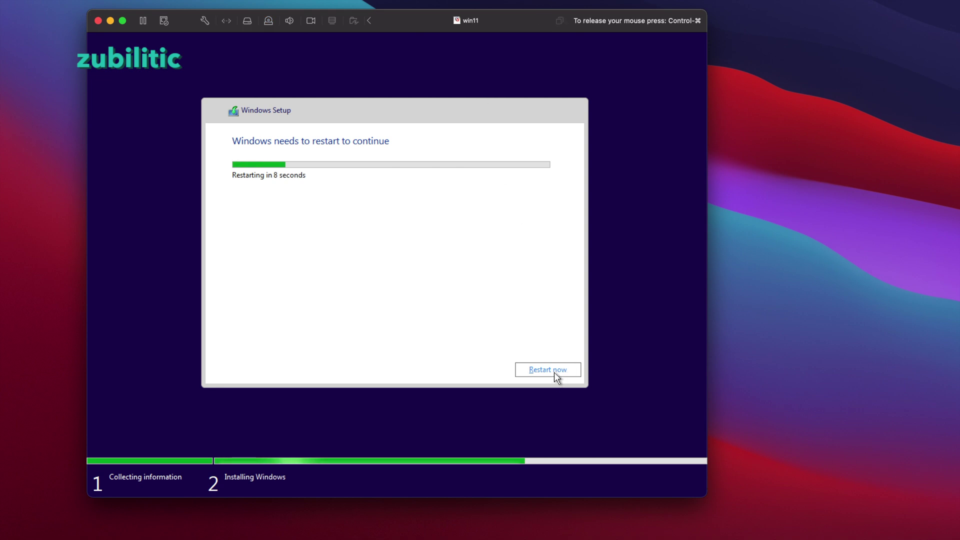
left_click(554, 372)
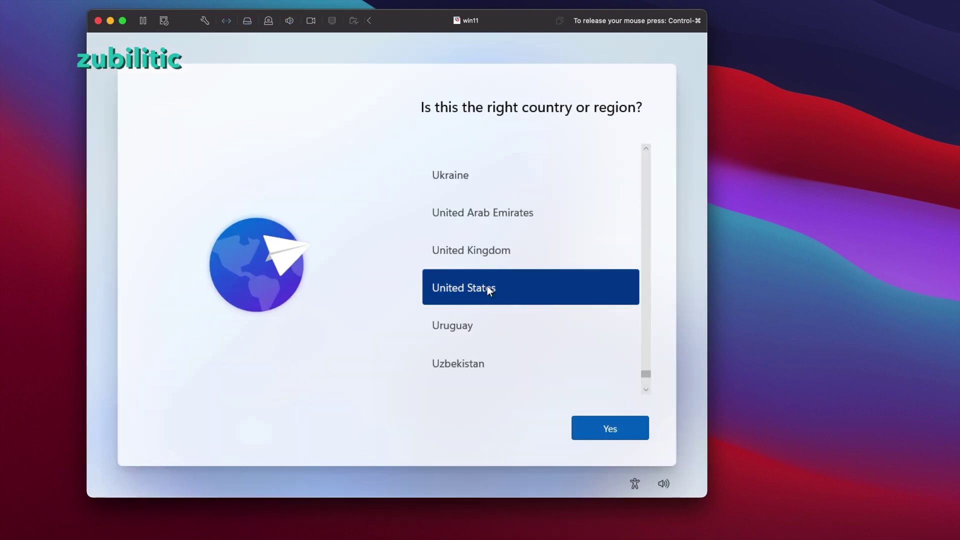
Confirm United States and the US-International keyboard, skipping a second layout.
key("Return")
left_click_drag(645, 197, 647, 212)
left_click(523, 313)
key("Return")
left_click(589, 431)
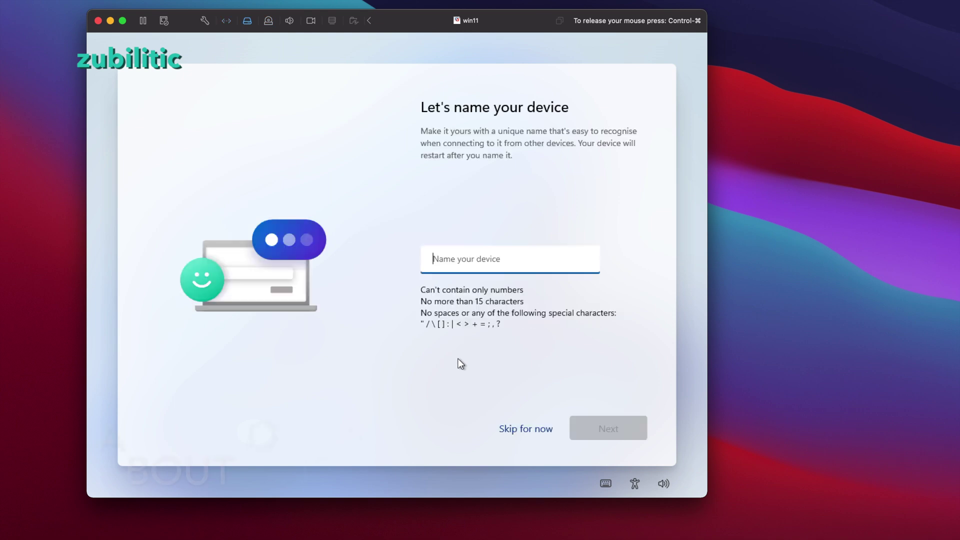
Name the device win11 and set it up for personal use.
type("win11")
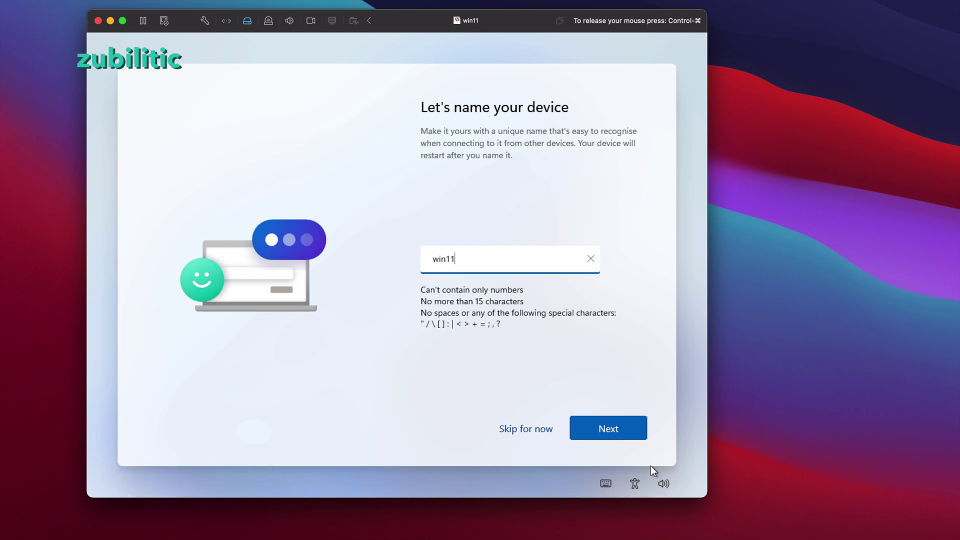
key("Return")
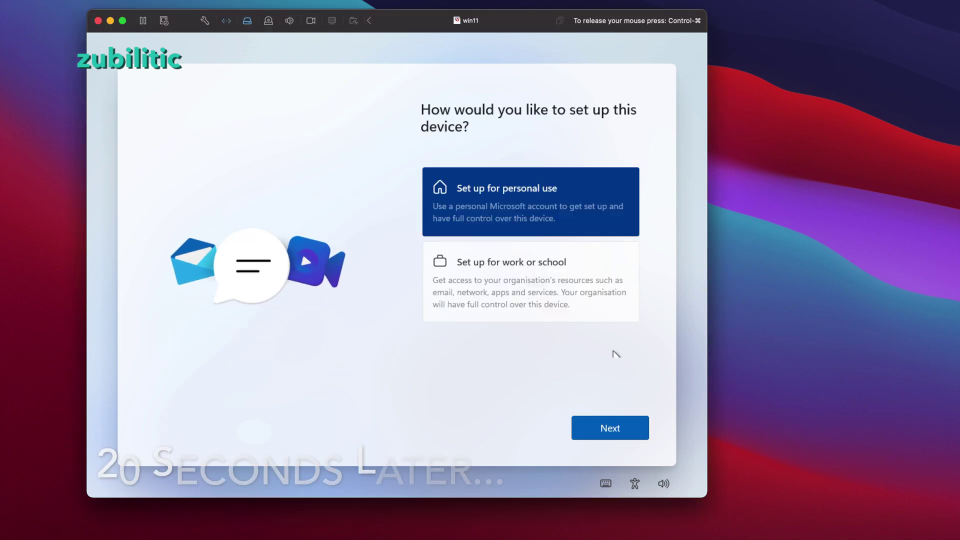
left_click(609, 428)
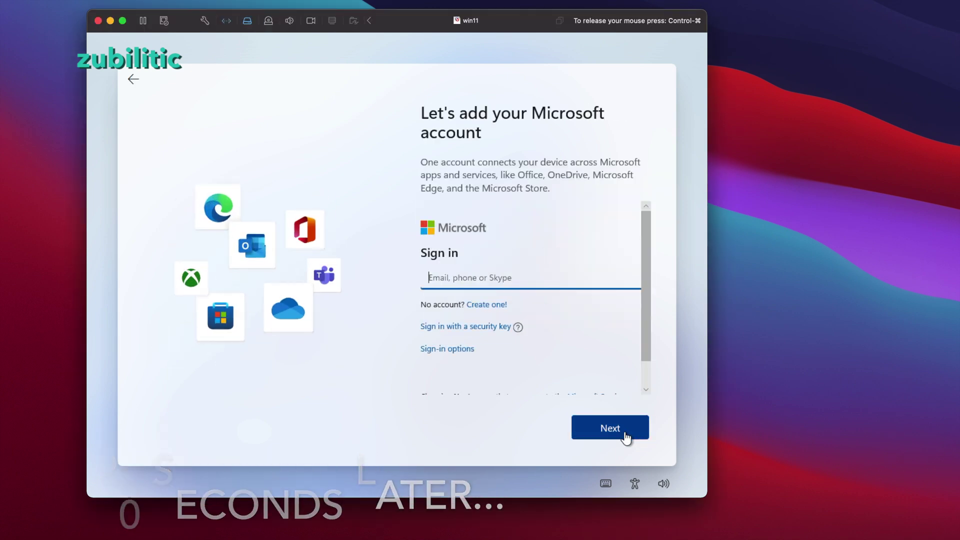
Choose an offline local account instead of a Microsoft account and enter the user name.
scroll(529, 344, "down", 1)
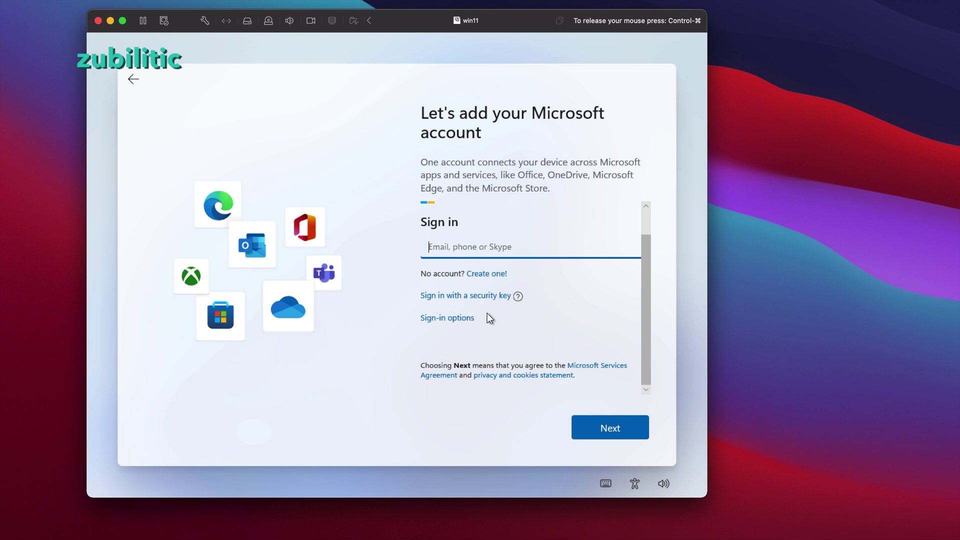
left_click(465, 318)
left_click(488, 315)
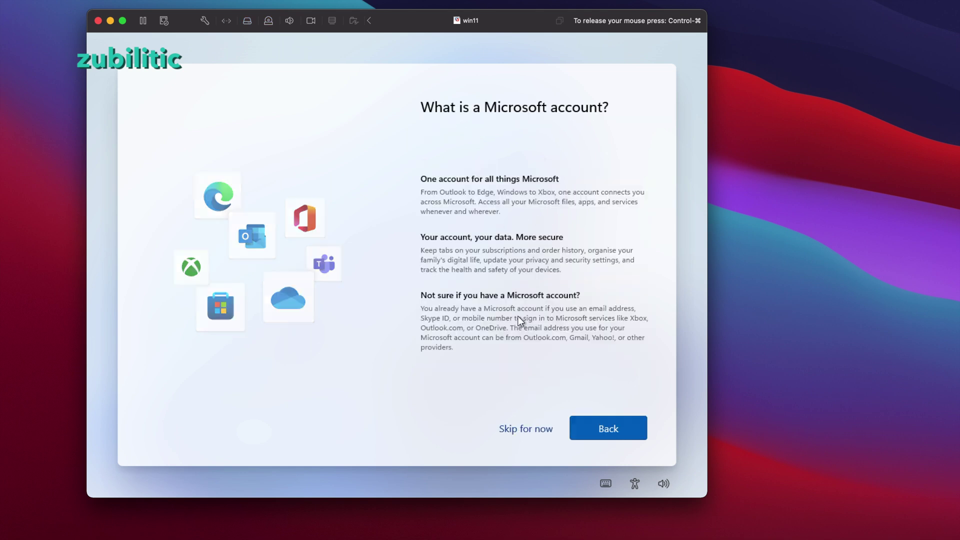
left_click(530, 430)
type("myname")
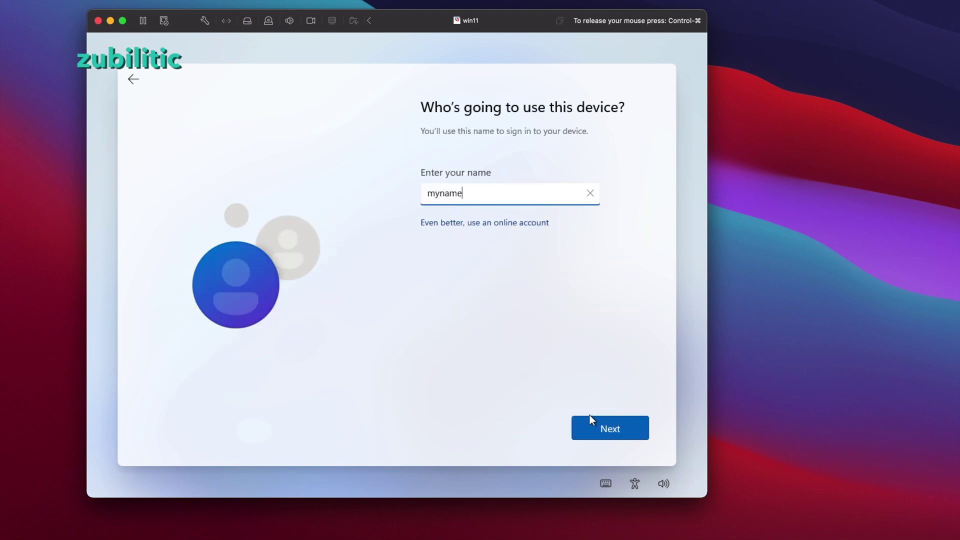
left_click(590, 421)
Set the account password, answer three security questions, and turn off location access.
type("•••••••")
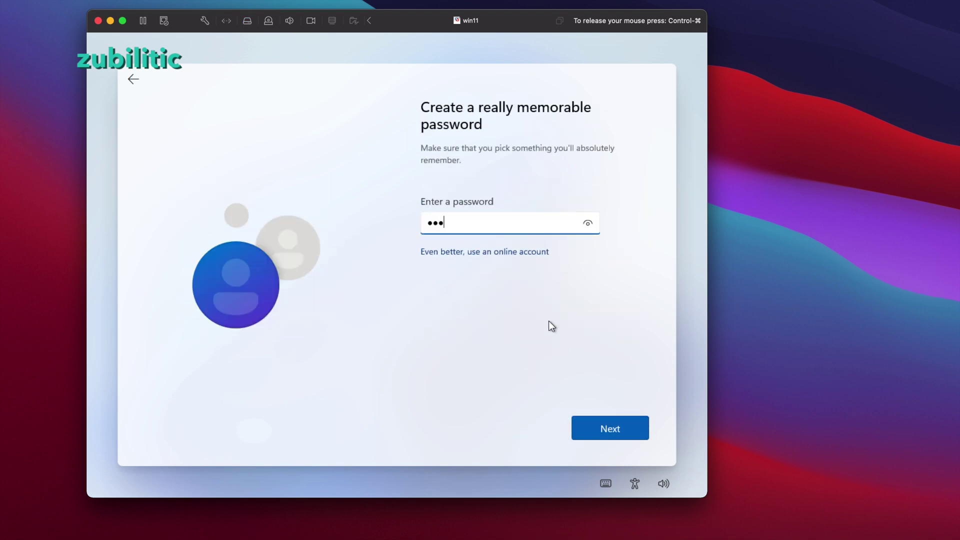
type("•••")
key("Return")
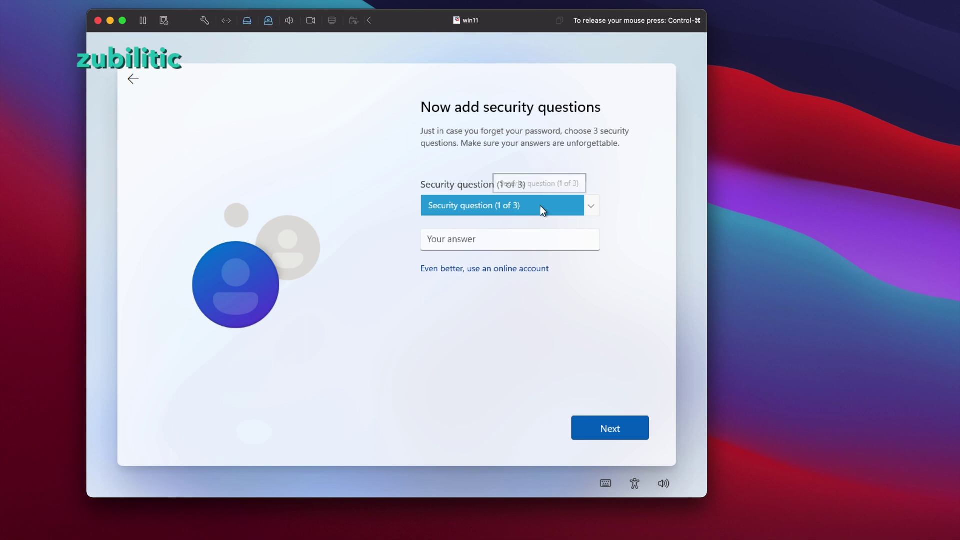
left_click(489, 239)
type("1")
key("Return")
type("2")
key("Return")
left_click(491, 245)
type("3")
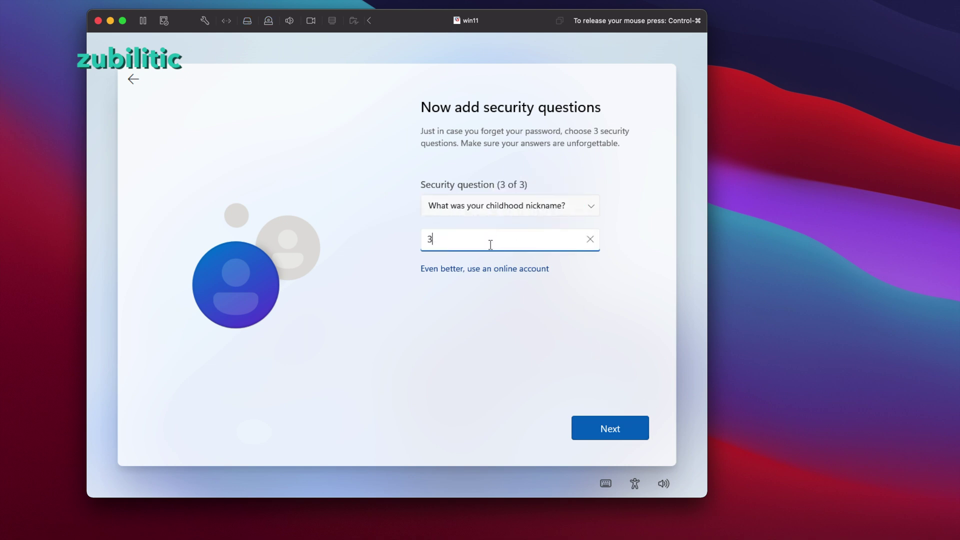
left_click(635, 426)
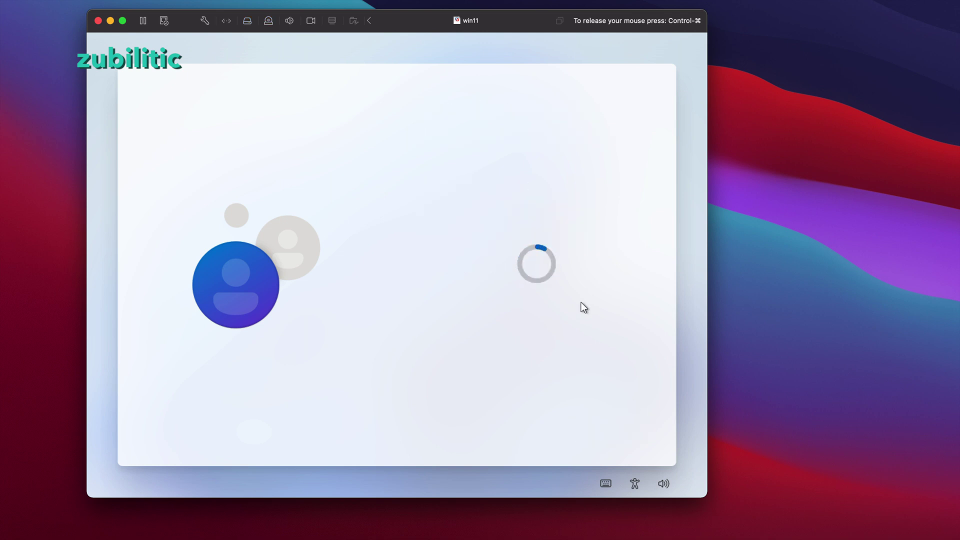
left_click(438, 263)
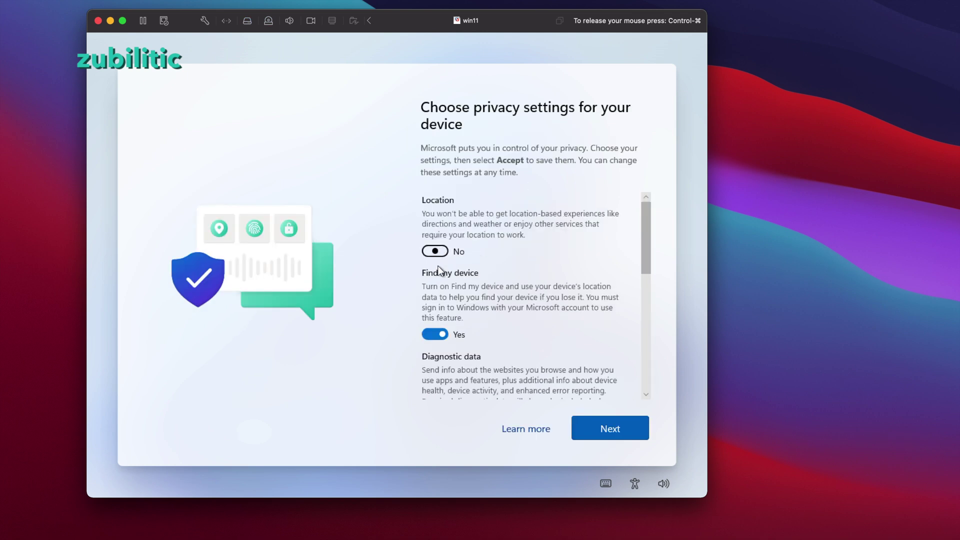
Turn off find my device, inking and advertising ID, limit diagnostics to required, and accept.
left_click(444, 333)
scroll(638, 238, "down", 3)
left_click(435, 304)
left_click(444, 382)
scroll(443, 370, "down", 3)
left_click(435, 332)
left_click(611, 429)
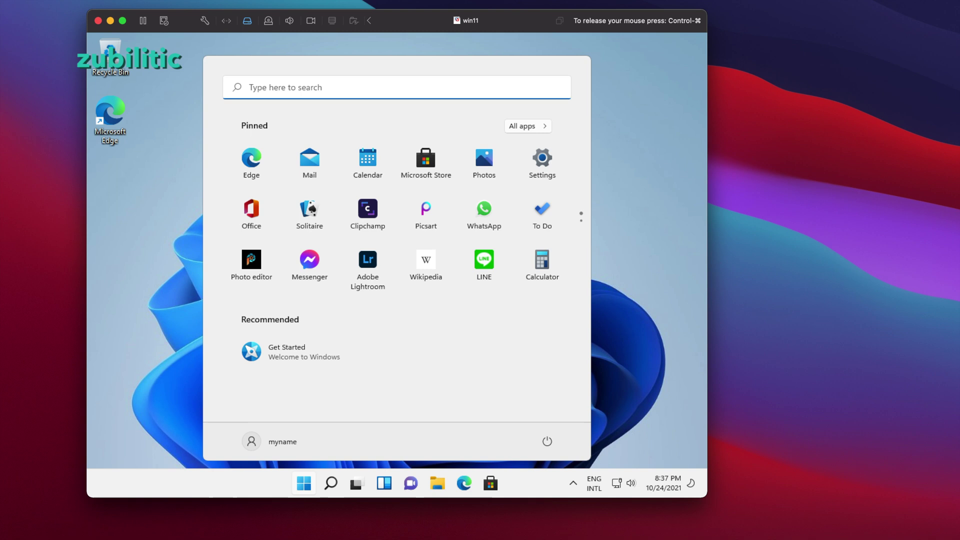
left_click_drag(466, 20, 383, 11)
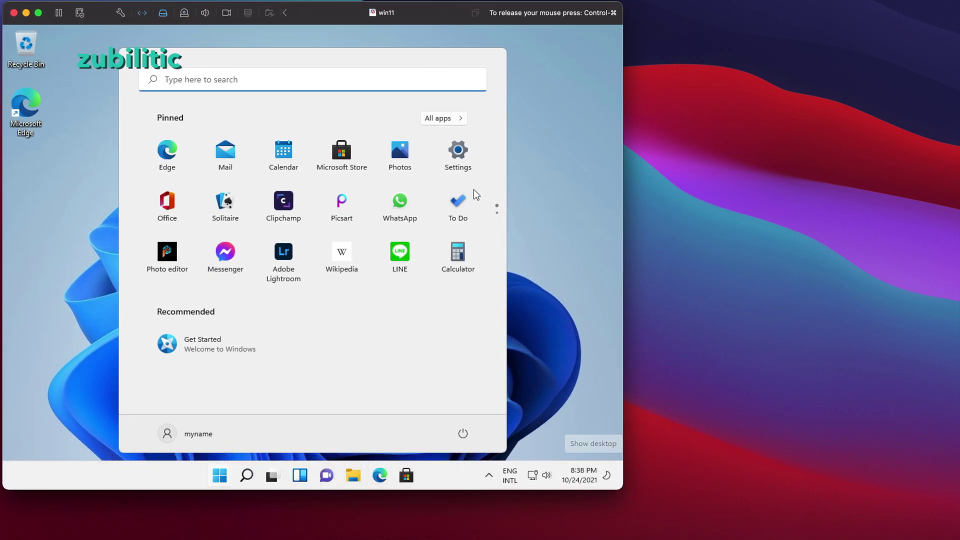
Install VMware Tools in win11 by running setup64 with the Typical setup.
left_click_drag(433, 9, 538, 18)
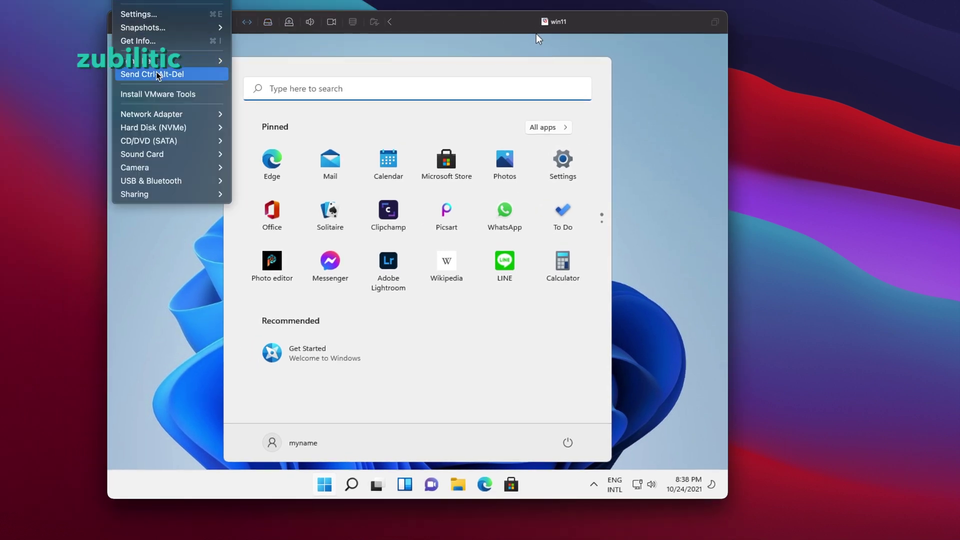
left_click(159, 95)
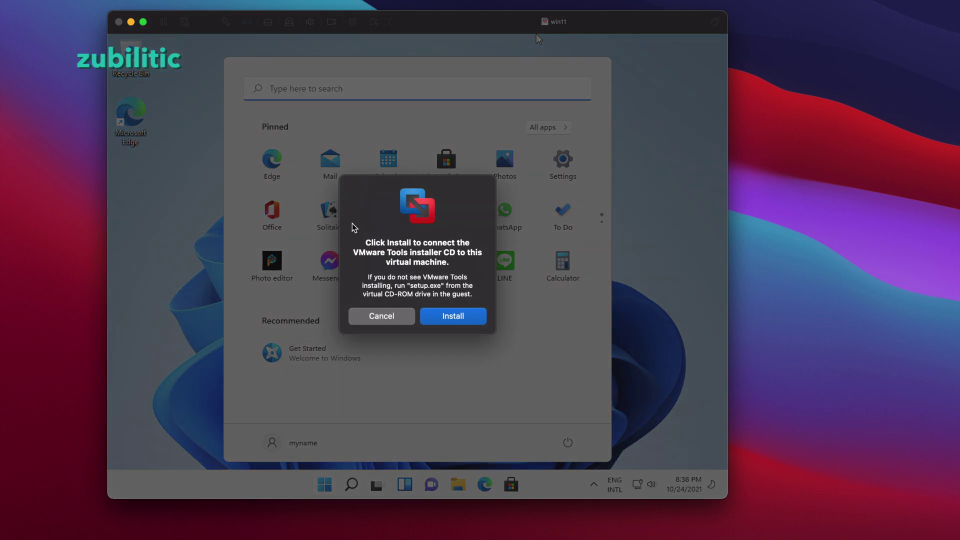
left_click(453, 315)
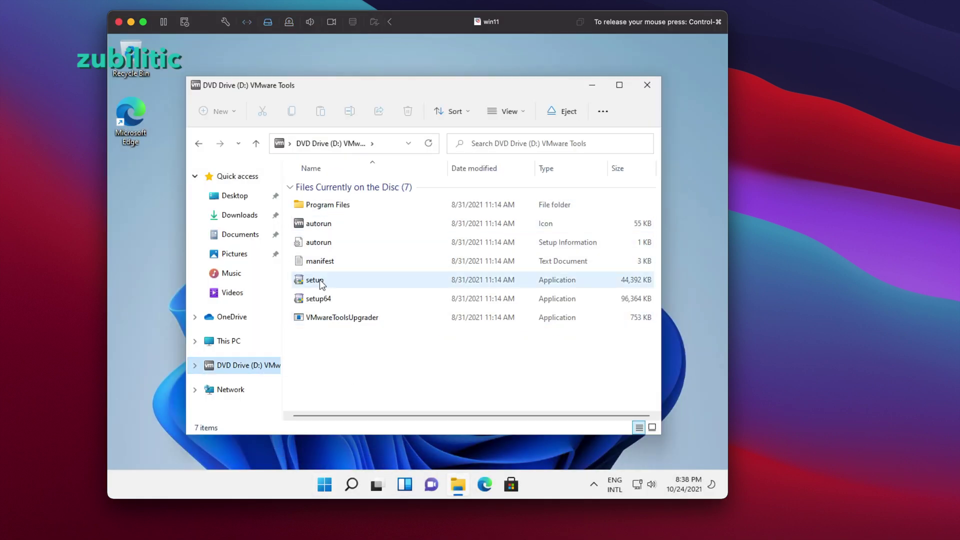
double_click(318, 299)
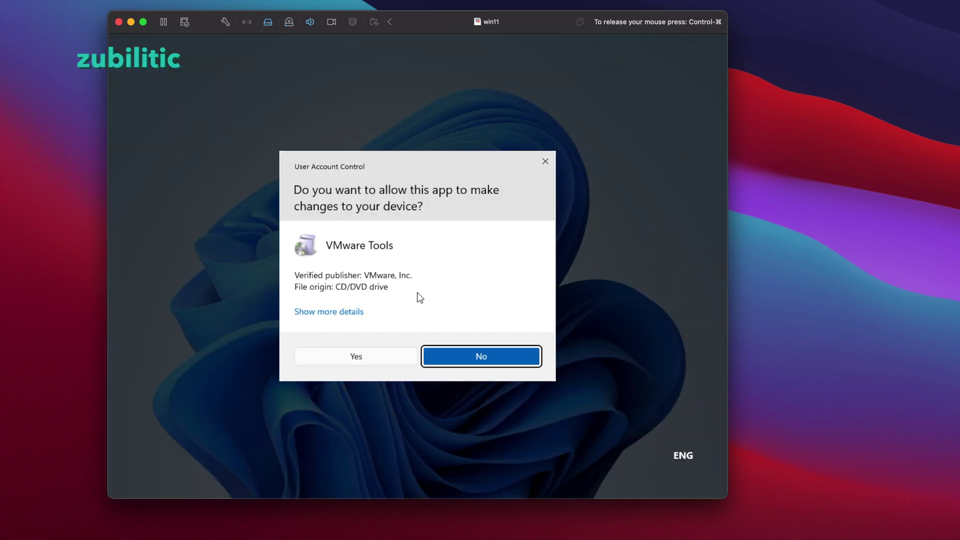
left_click(371, 356)
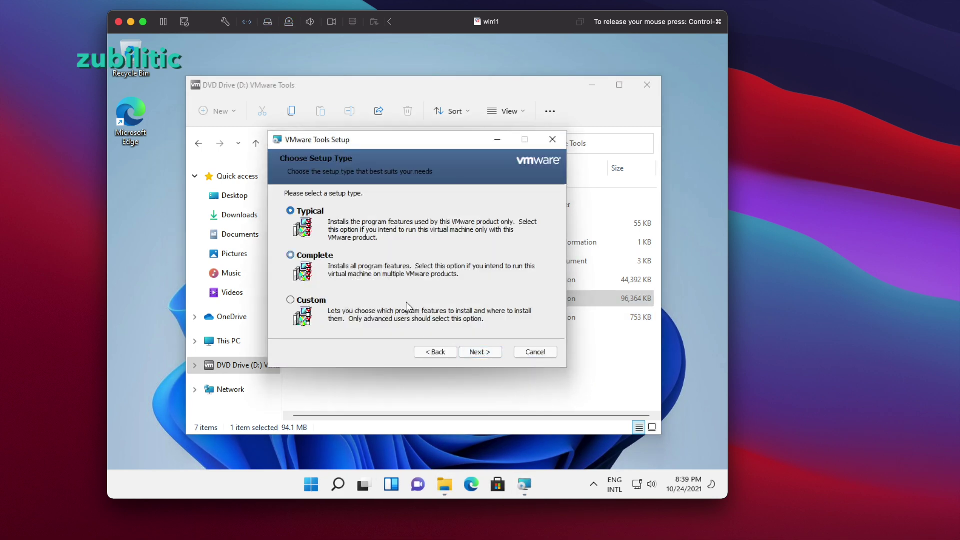
left_click(487, 350)
left_click(485, 350)
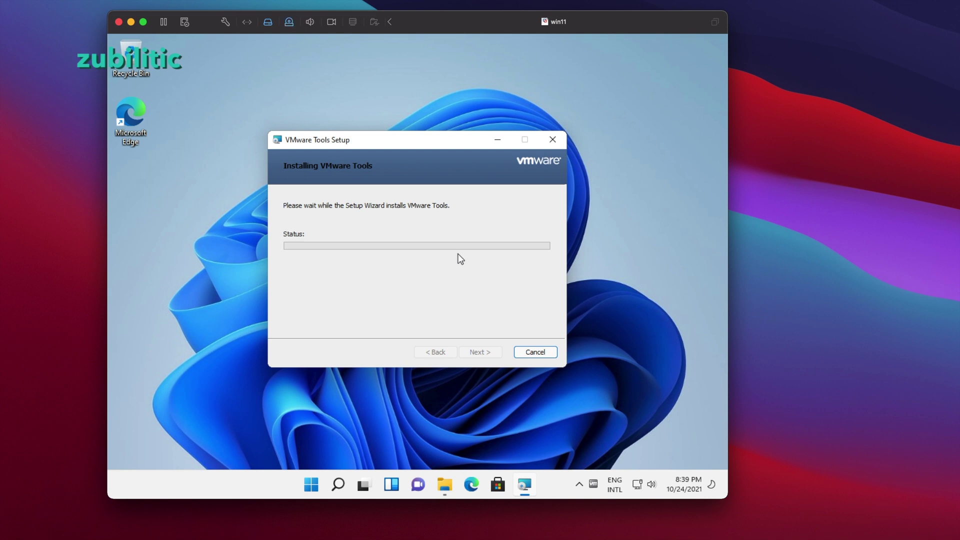
left_click(481, 350)
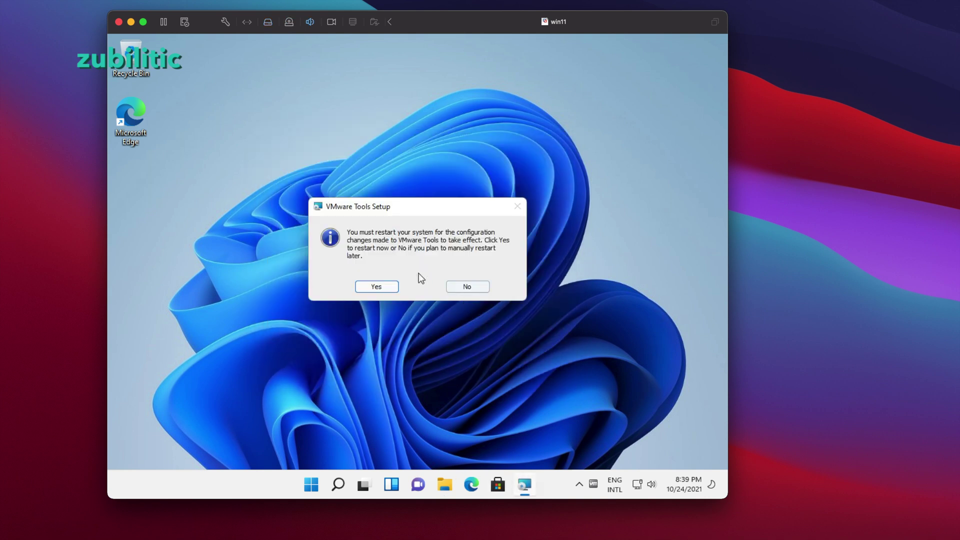
Restart Windows to apply VMware Tools, enlarge the VM window, and sign in with the account password.
left_click(390, 287)
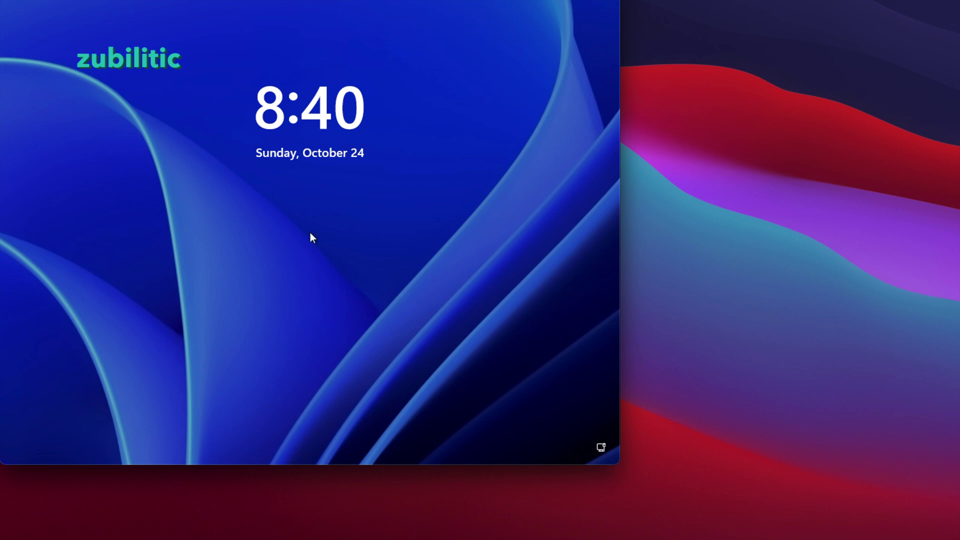
left_click_drag(619, 464, 956, 537)
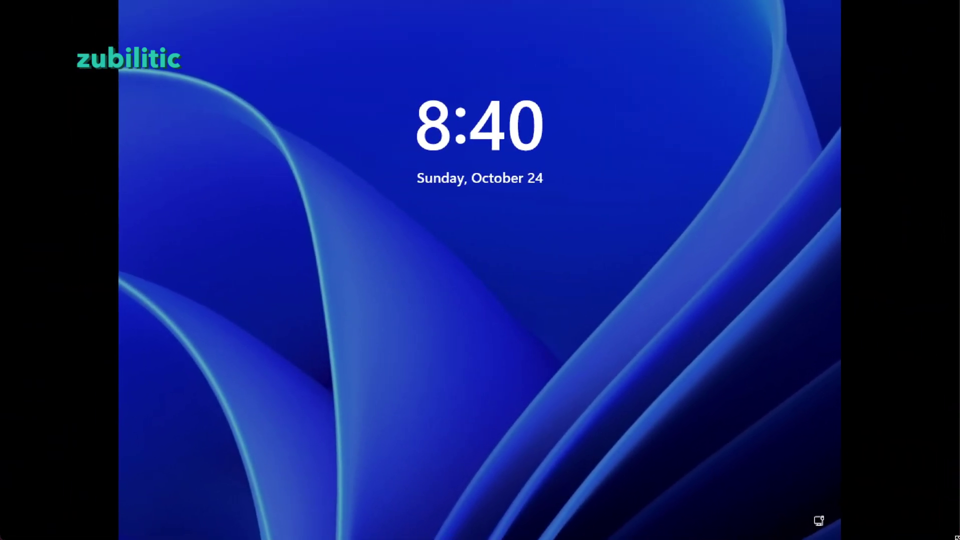
left_click(503, 208)
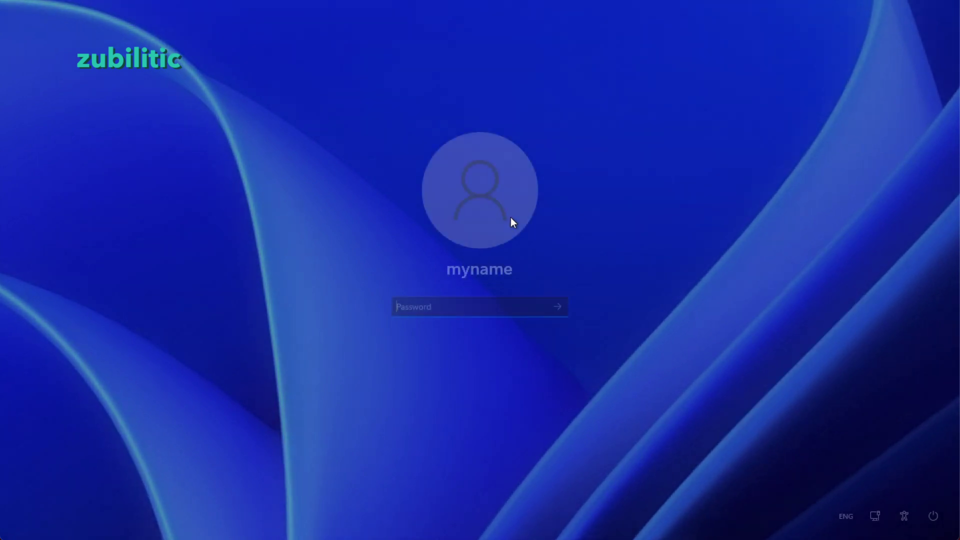
type("123")
key("Return")
key("Return")
type("123456")
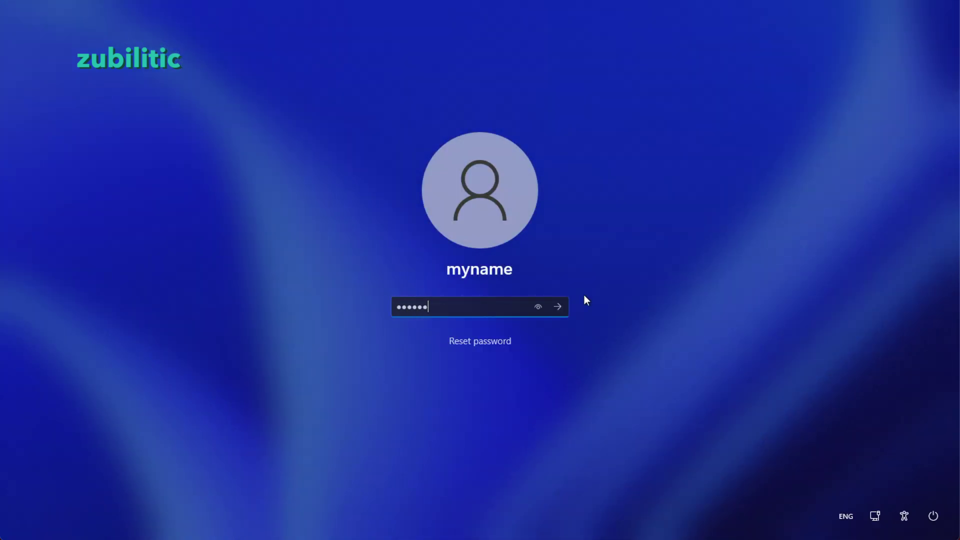
key("Return")
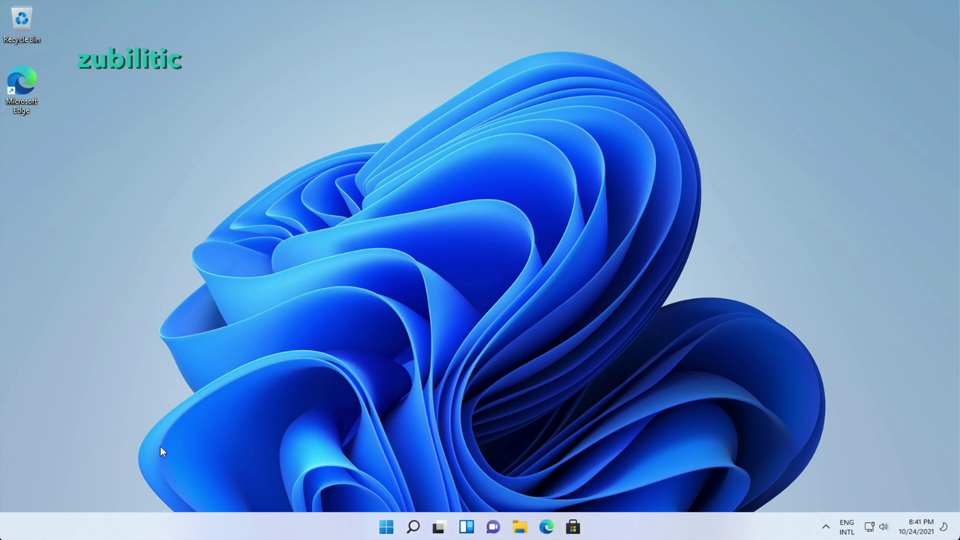
Look through the Start menu and Widgets panel, then briefly view Task View.
left_click(388, 526)
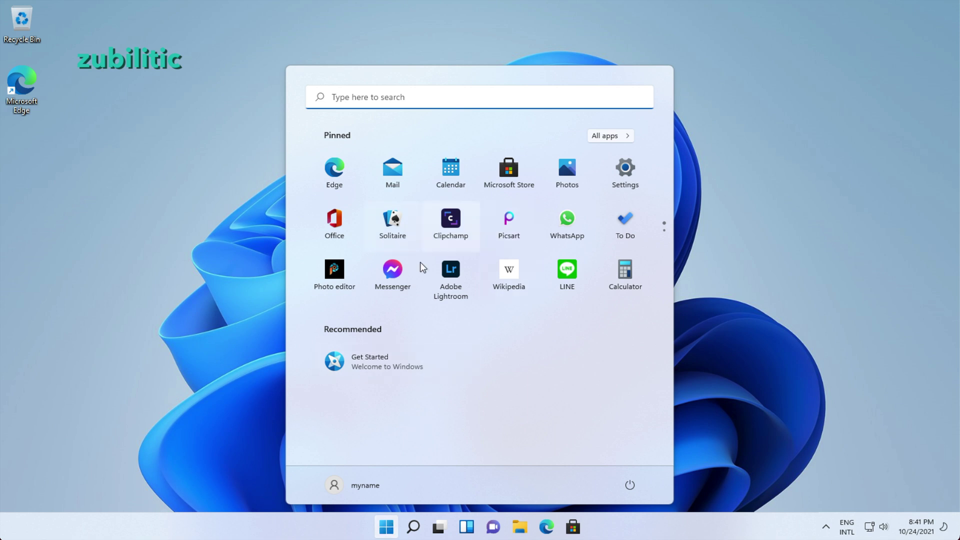
left_click(465, 526)
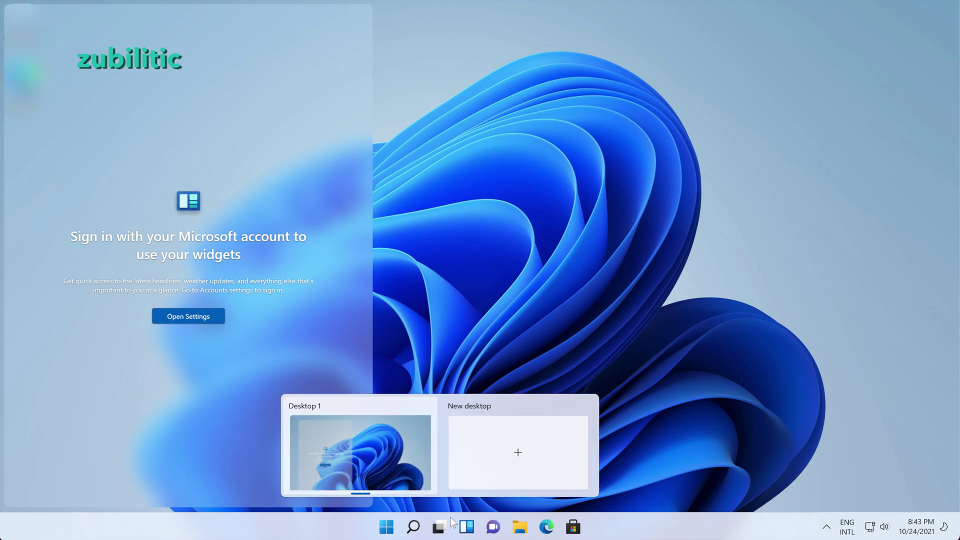
left_click(583, 222)
key("super+Tab")
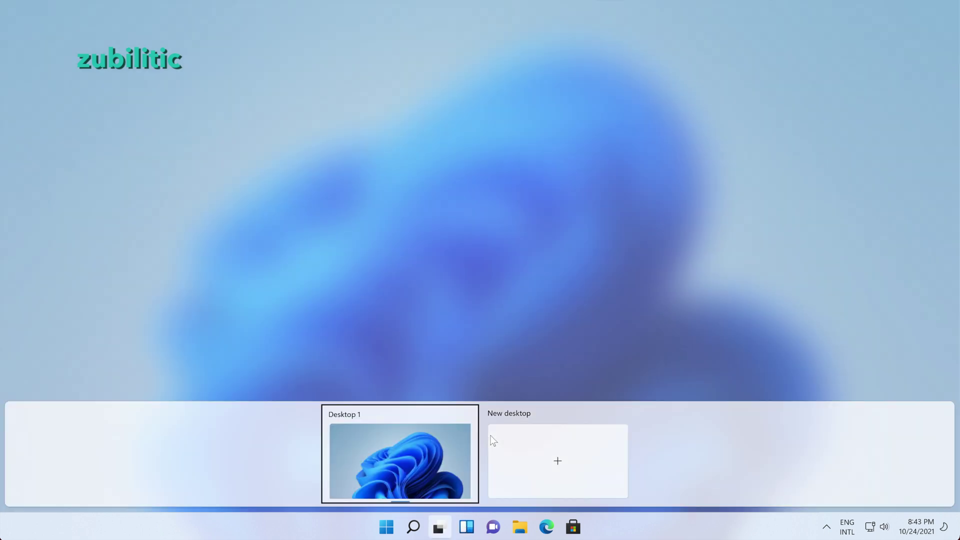
left_click(444, 341)
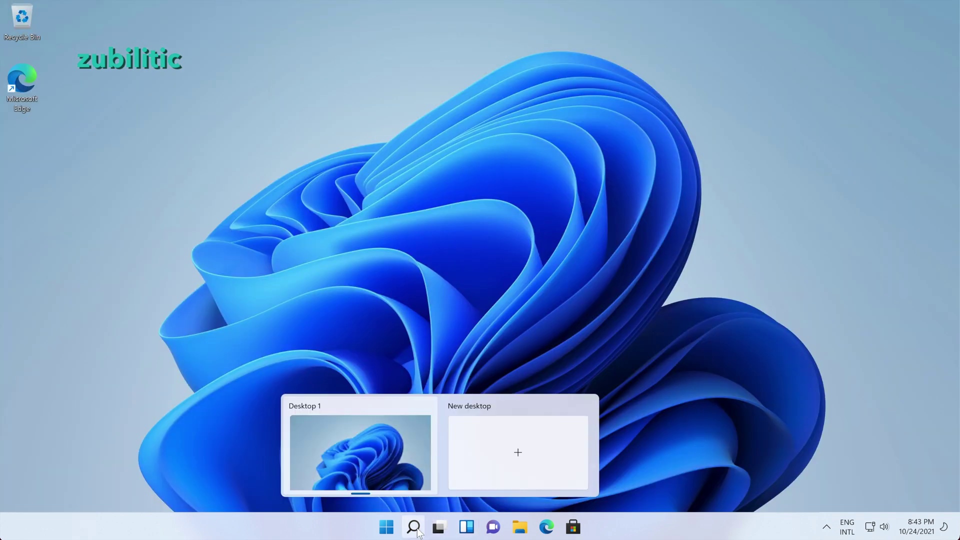
Add three new virtual desktops in Task View so Desktop 1 through Desktop 4 exist.
mouse_move(442, 531)
key("super+Tab")
left_click(592, 443)
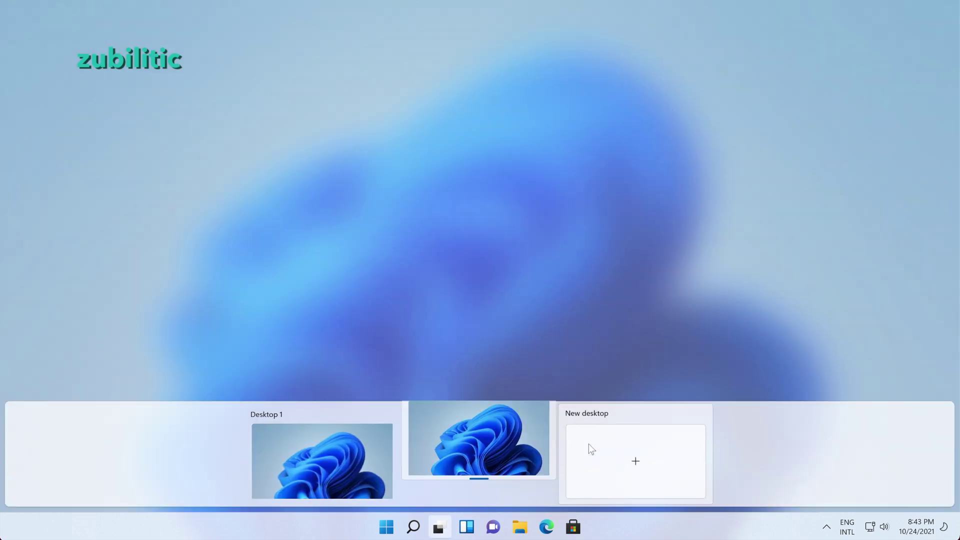
left_click(665, 460)
left_click(678, 457)
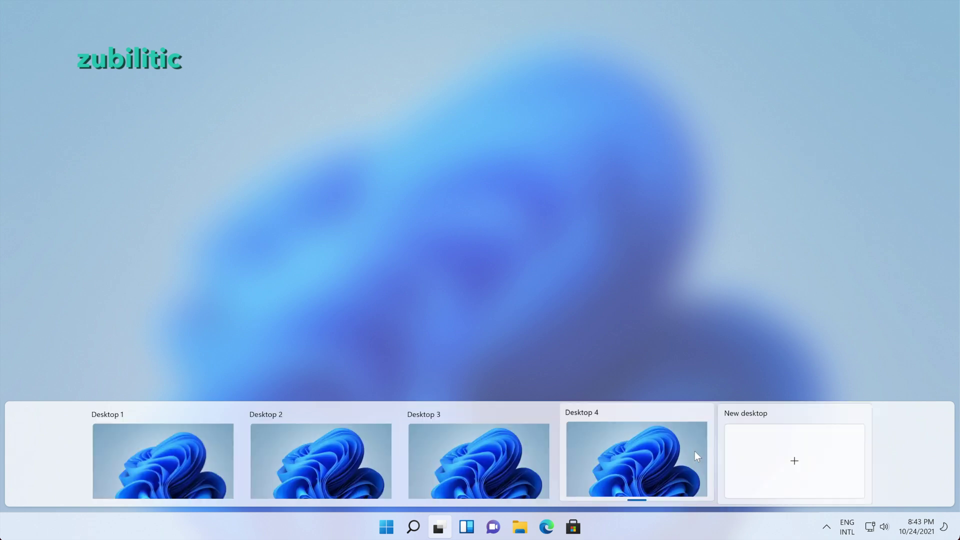
left_click(176, 443)
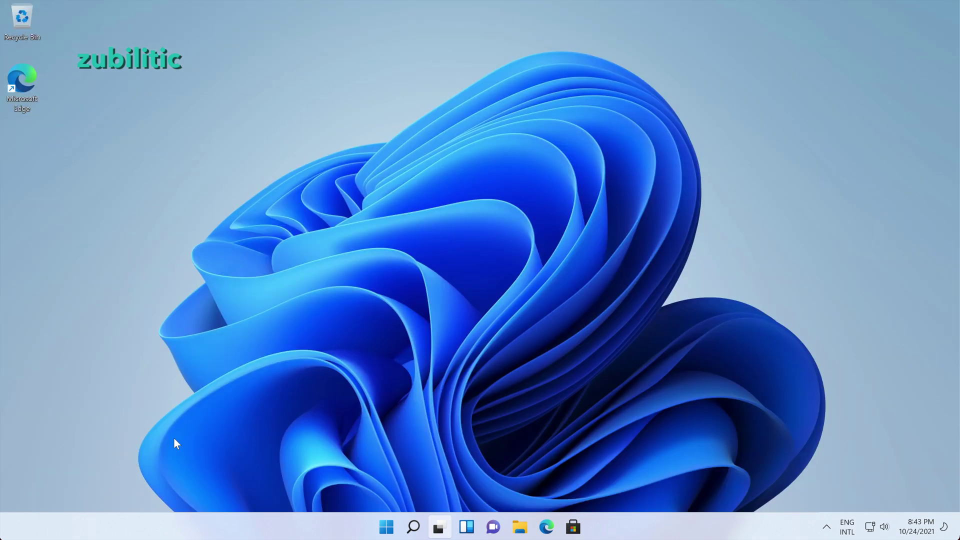
left_click(440, 528)
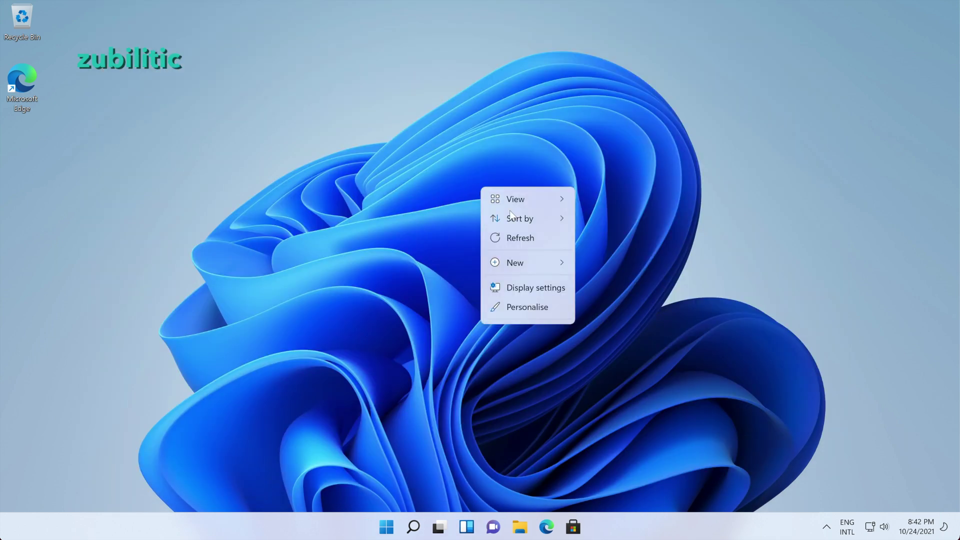
Turn Night light on in Display settings, viewing HDR and resolution options unchanged.
left_click(532, 285)
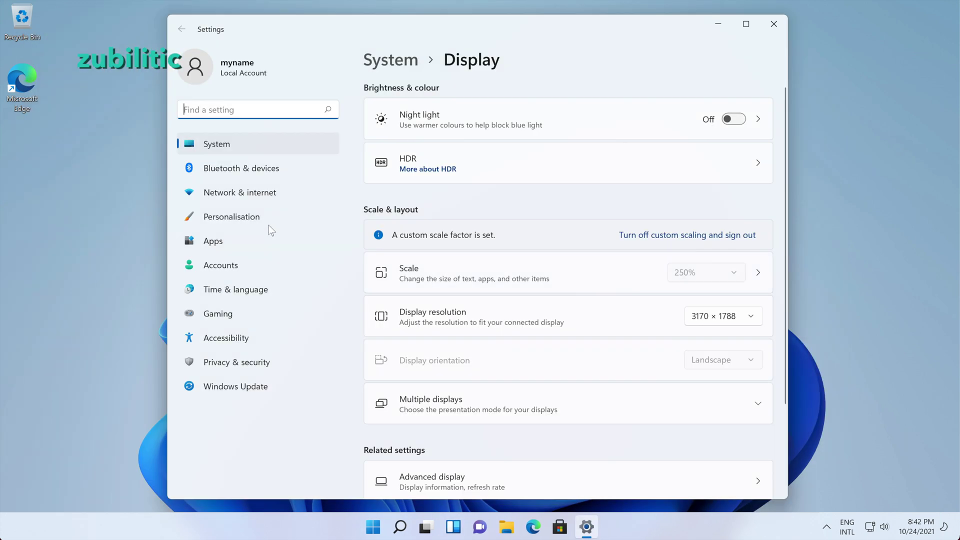
left_click(733, 119)
left_click(497, 163)
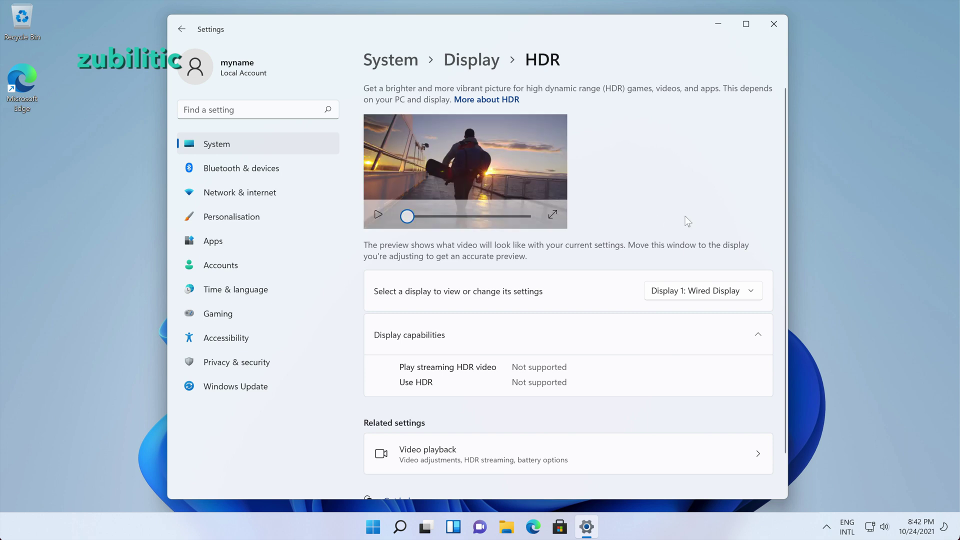
left_click(182, 29)
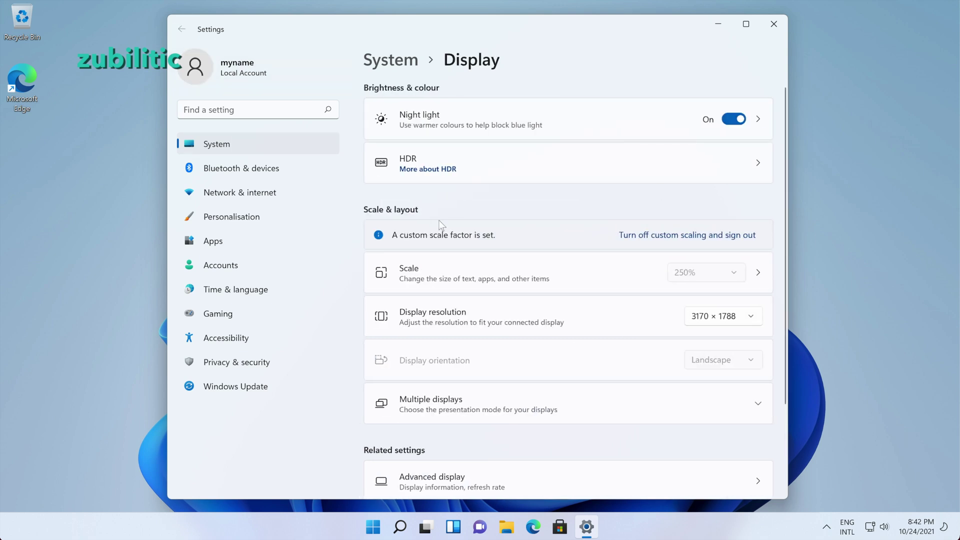
scroll(523, 242, "down", 2)
left_click(748, 203)
left_click(773, 24)
Search Windows for 'desktop icons' and open the desktop icon settings.
key("super")
type("desktop icons")
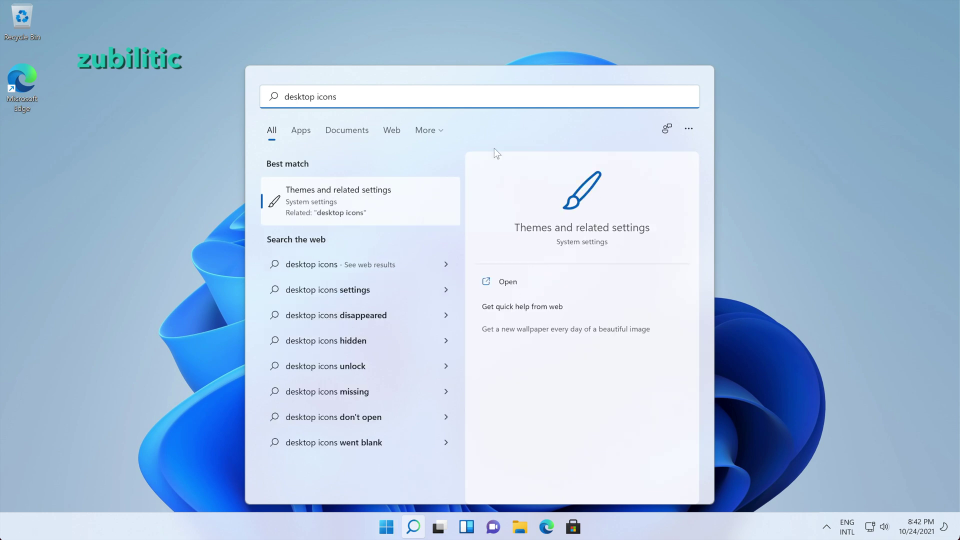
key("Return")
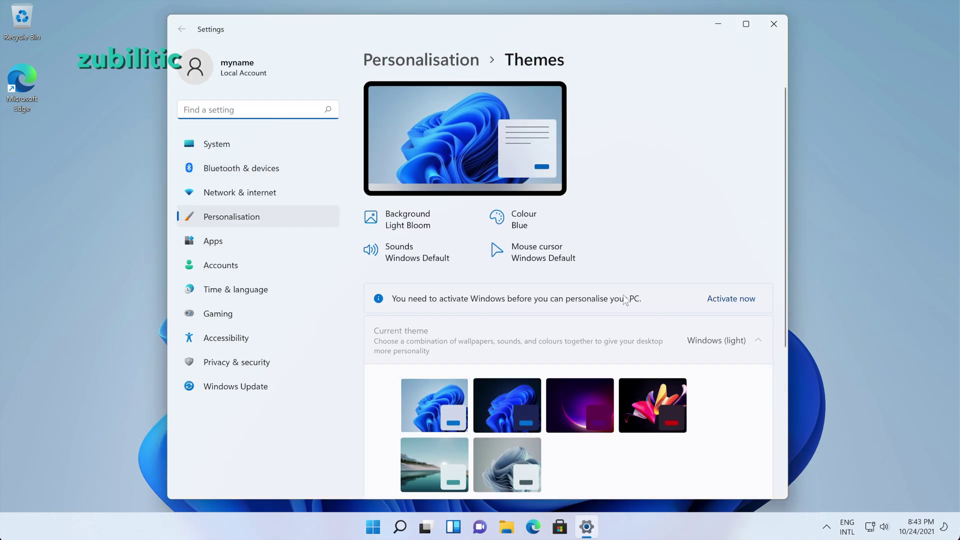
left_click(427, 368)
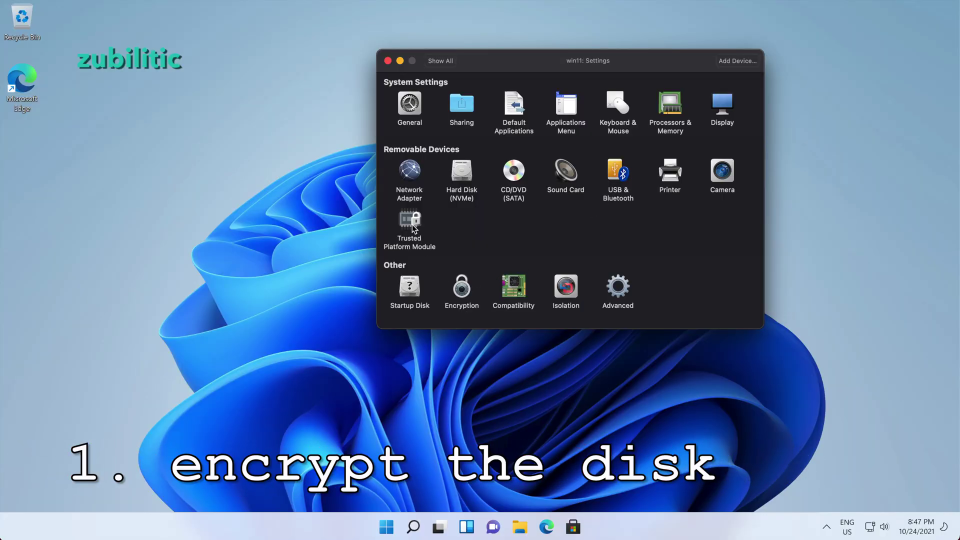
left_click(451, 60)
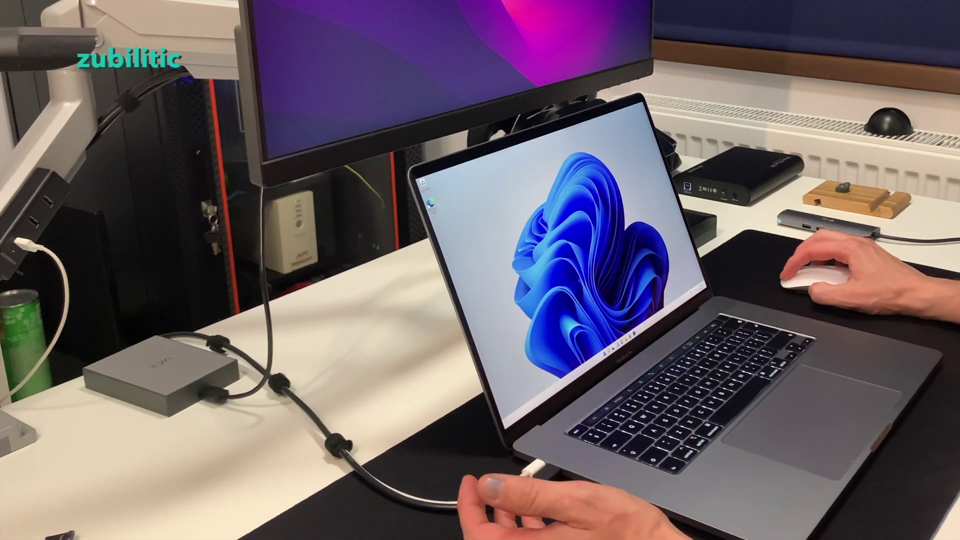
key("Escape")
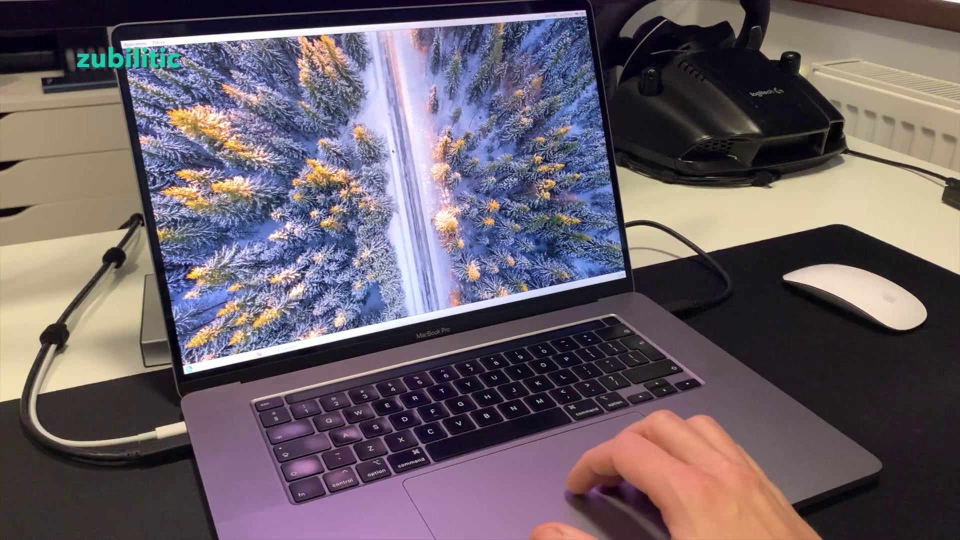
key("ctrl+Right")
key("ctrl+Left")
key("ctrl+Right")
key("ctrl+Right")
key("ctrl+Right")
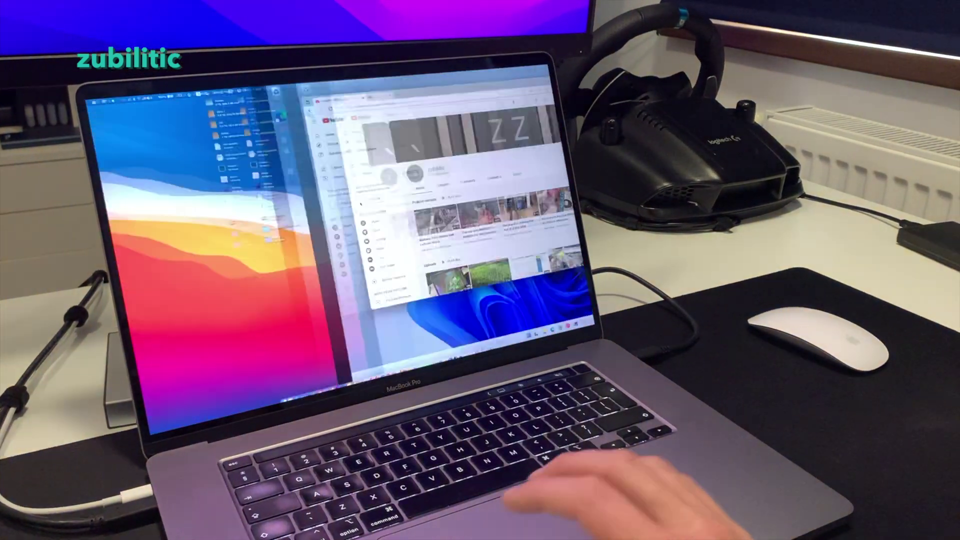
key("super")
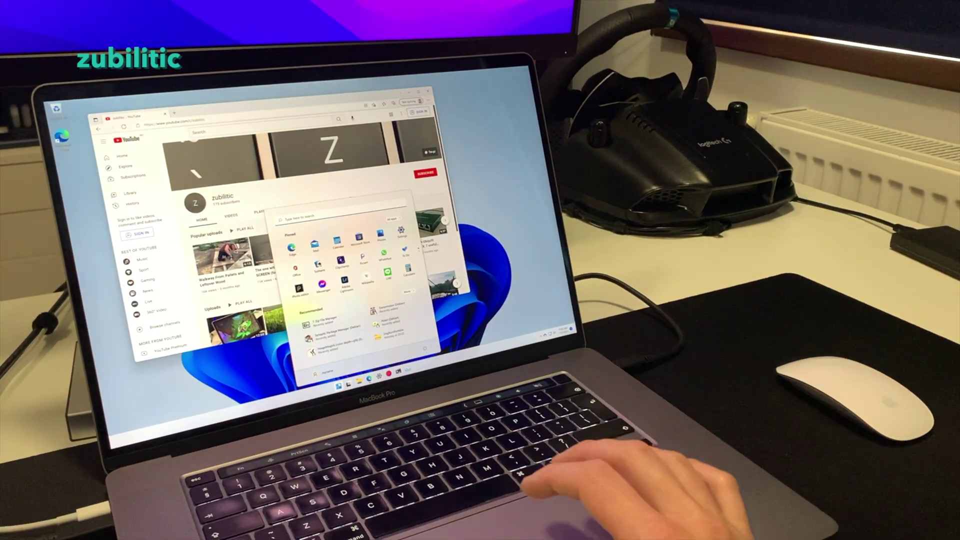
key("ctrl+Left")
key("ctrl+Left")
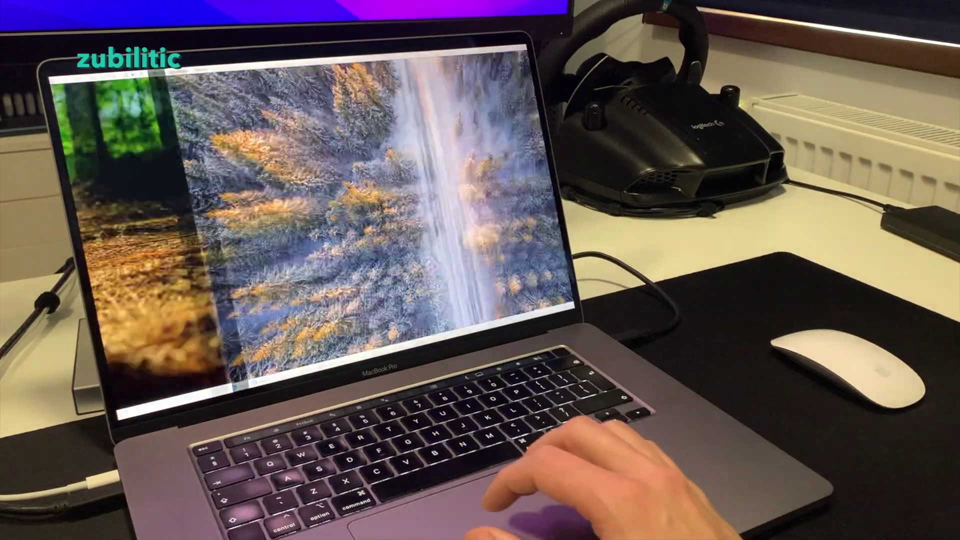
key("ctrl+Right")
key("ctrl+Right")
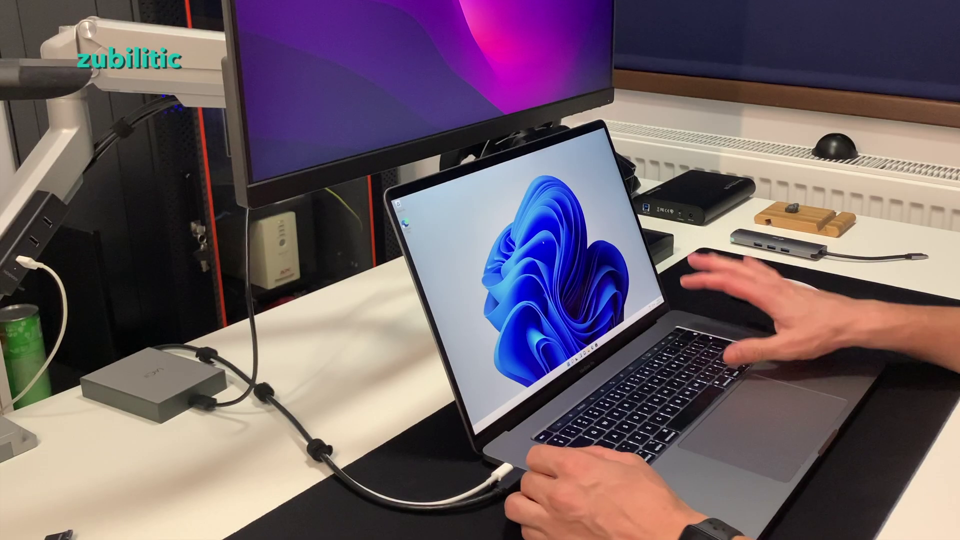